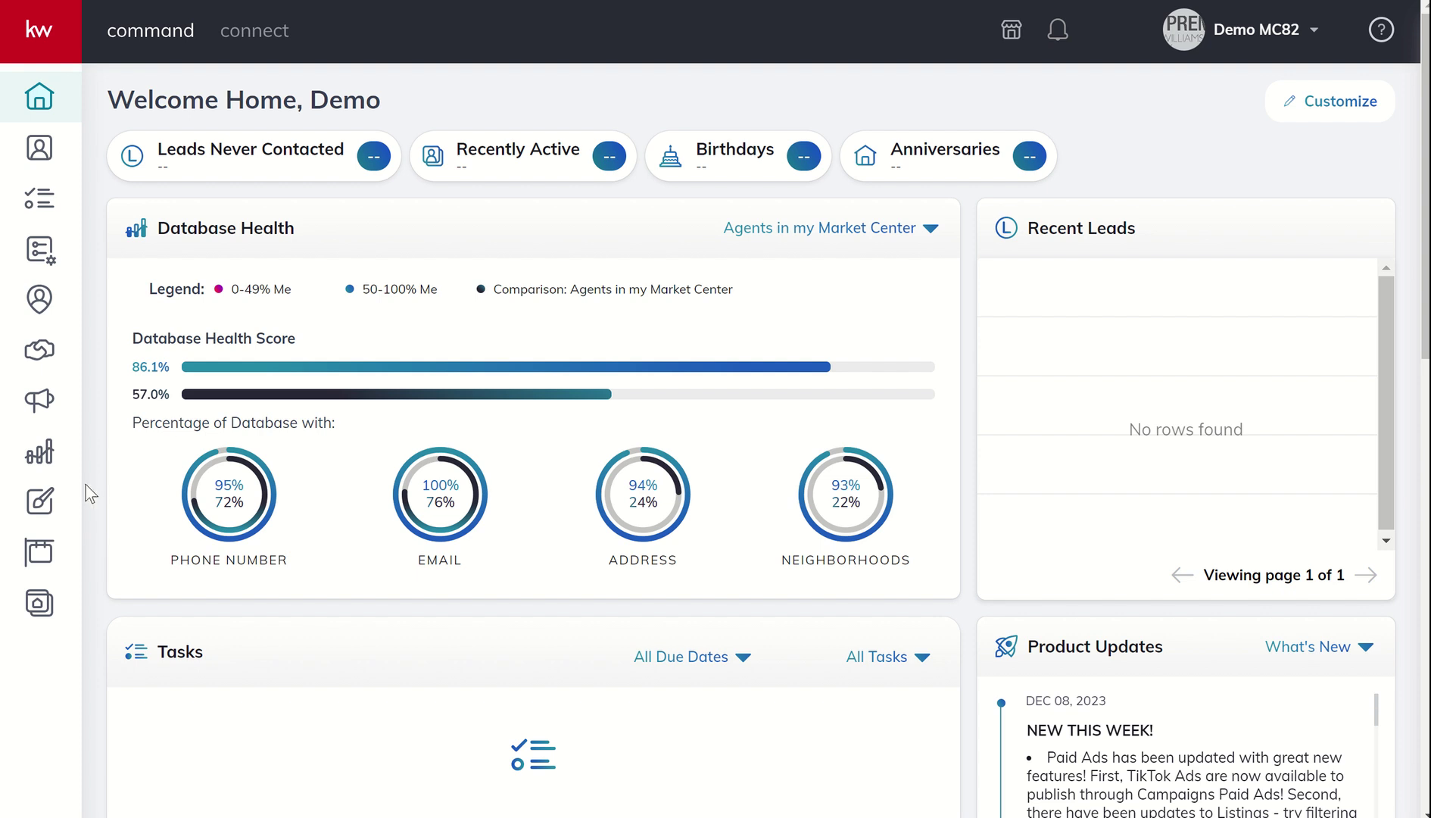
Step: Open the Designs section from the KW Command home dashboard
click(42, 502)
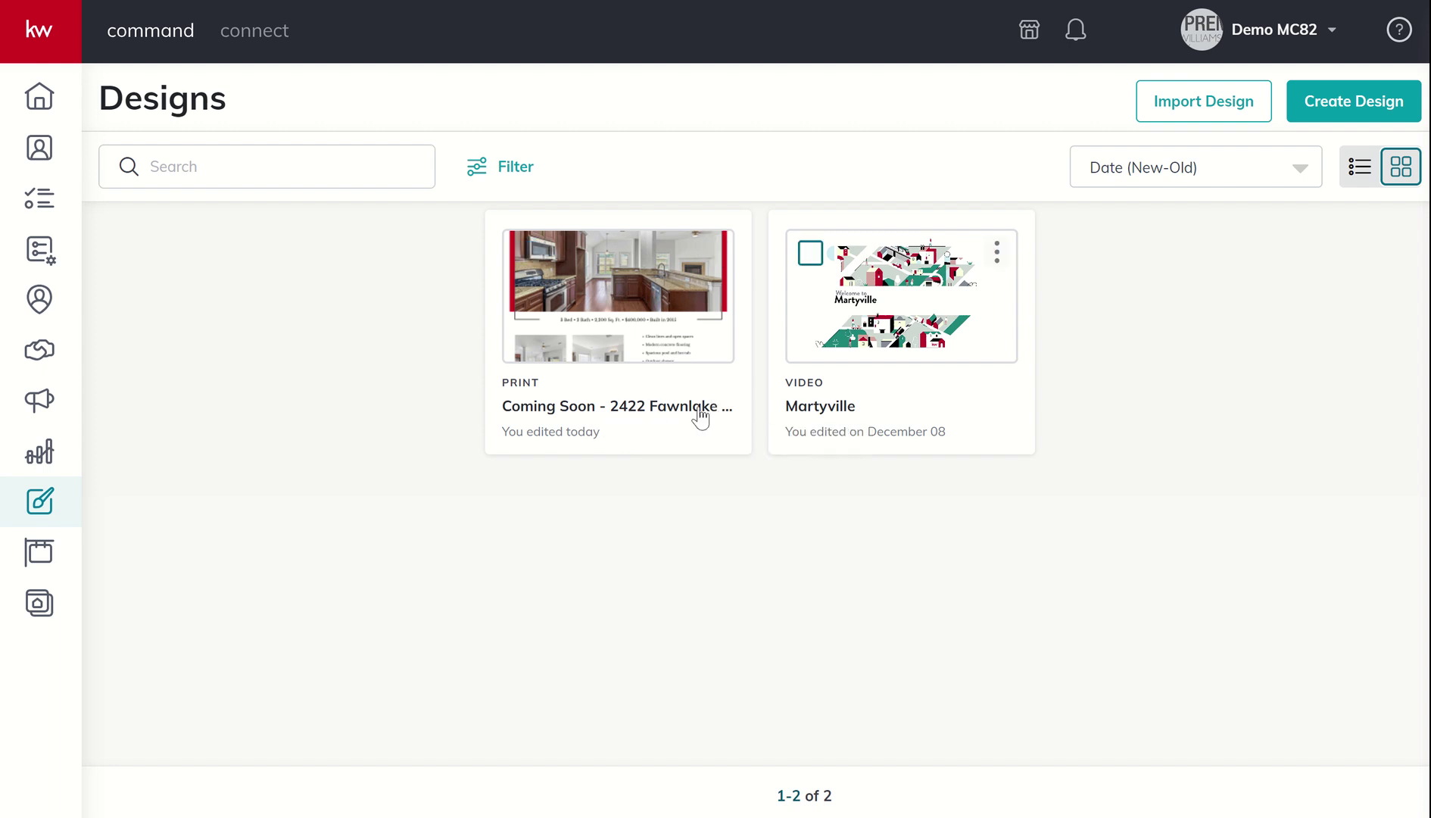
Step: Start a new design with Create Design on the Designs page
click(1323, 108)
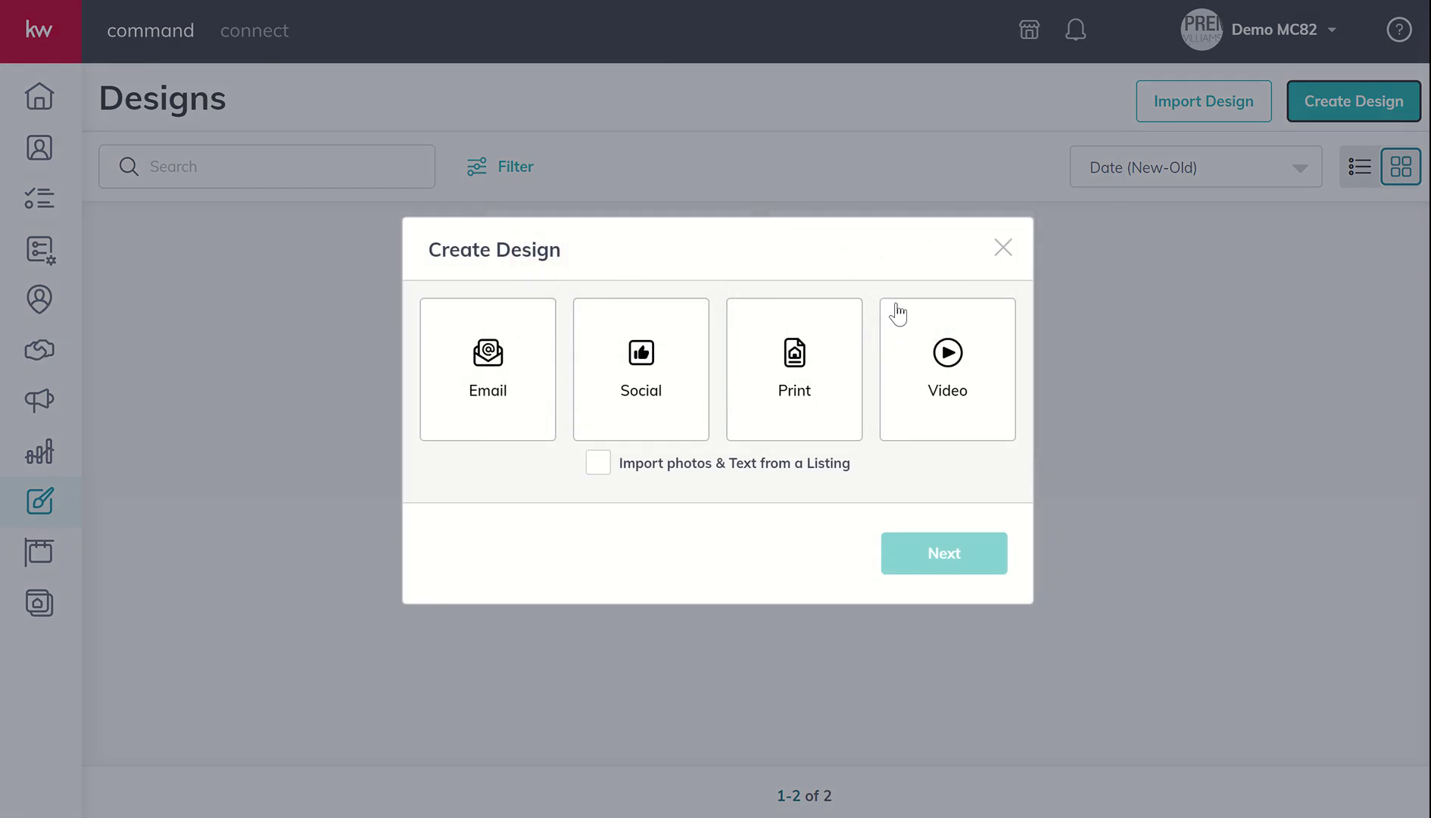
Step: Choose the Print design type and continue to the Just Listed template gallery
click(770, 375)
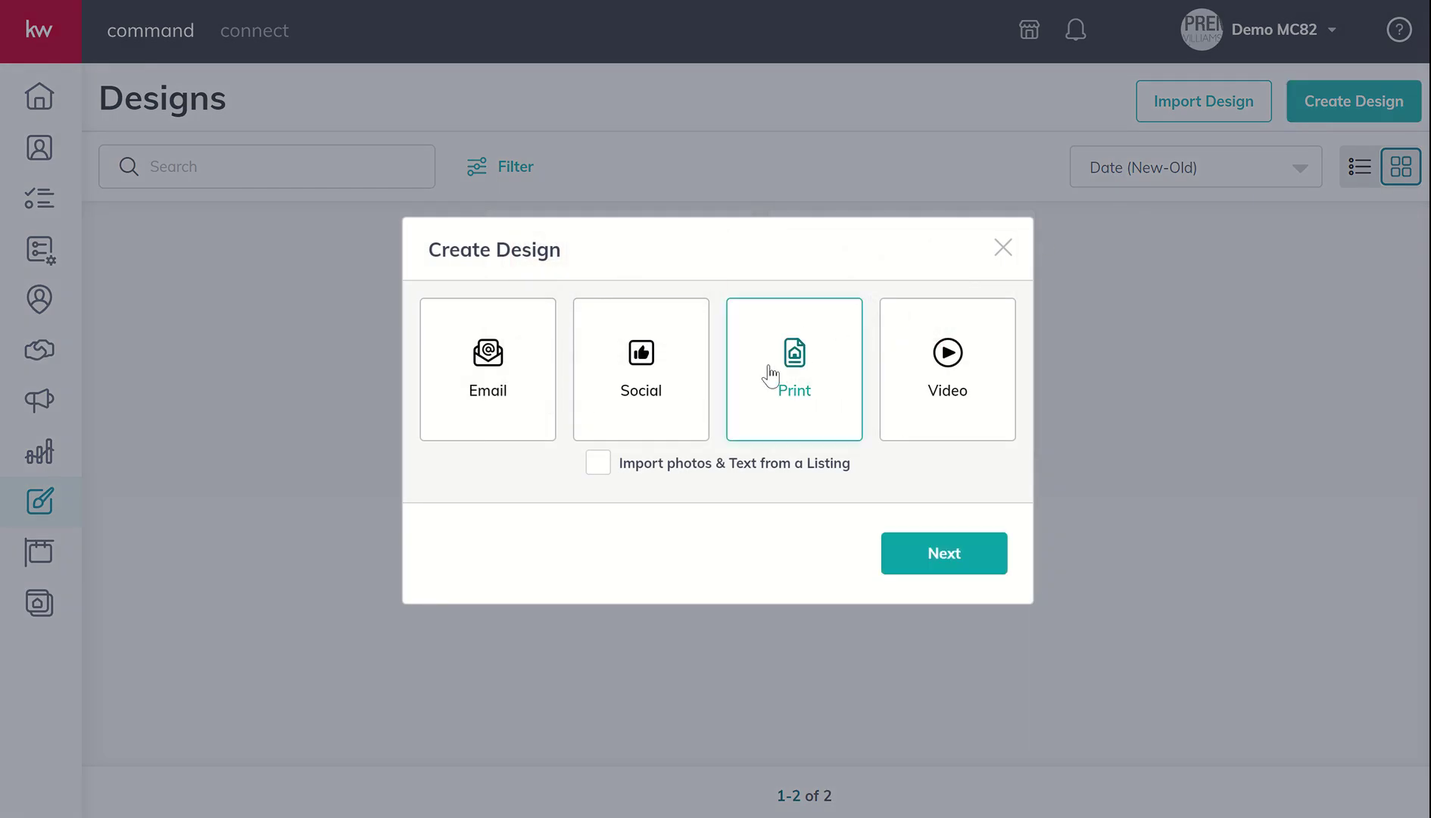
click(899, 554)
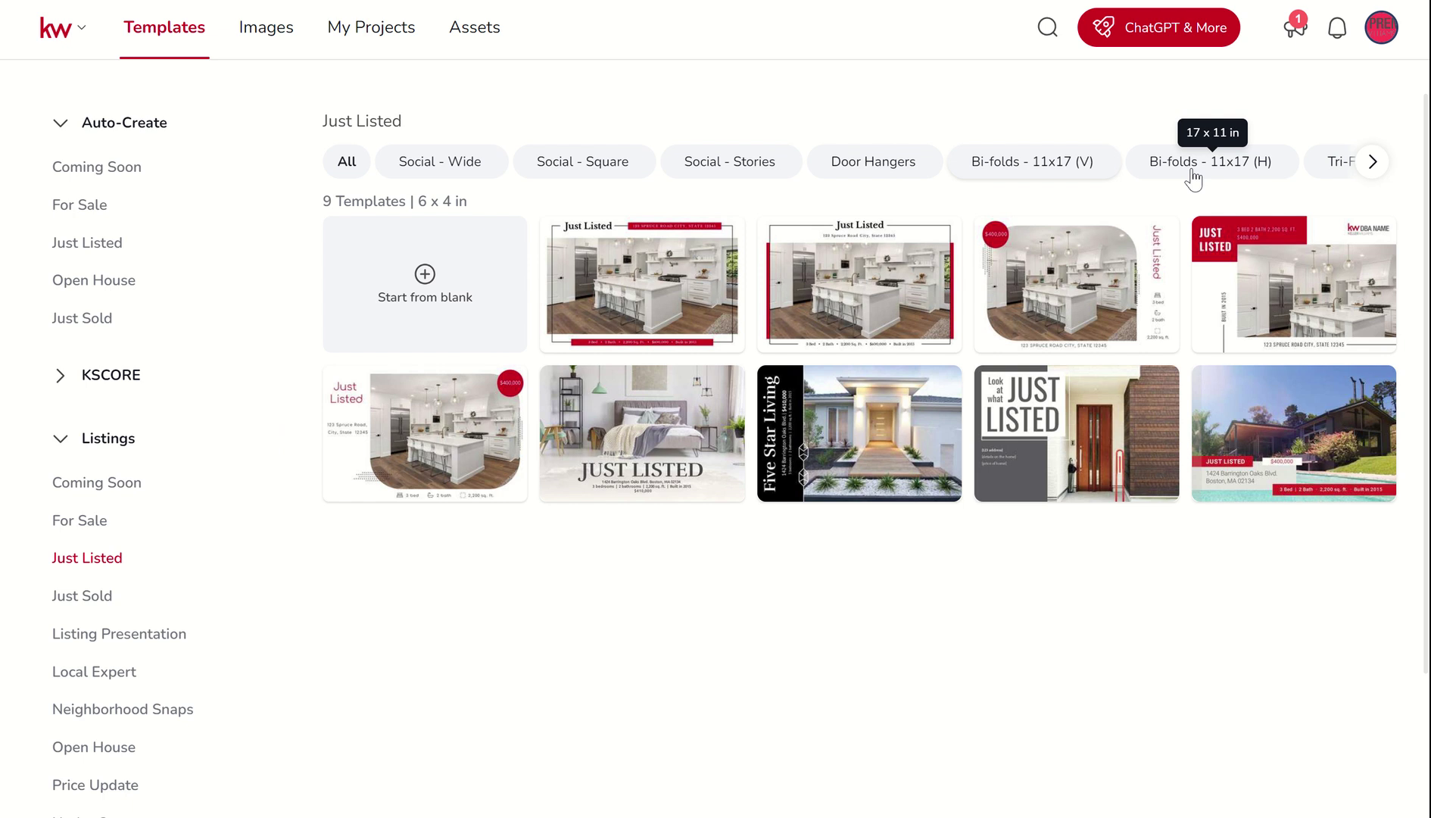
Step: Filter to Standard Postcards and open the bedroom JUST LISTED 6 x 4 template
click(1371, 162)
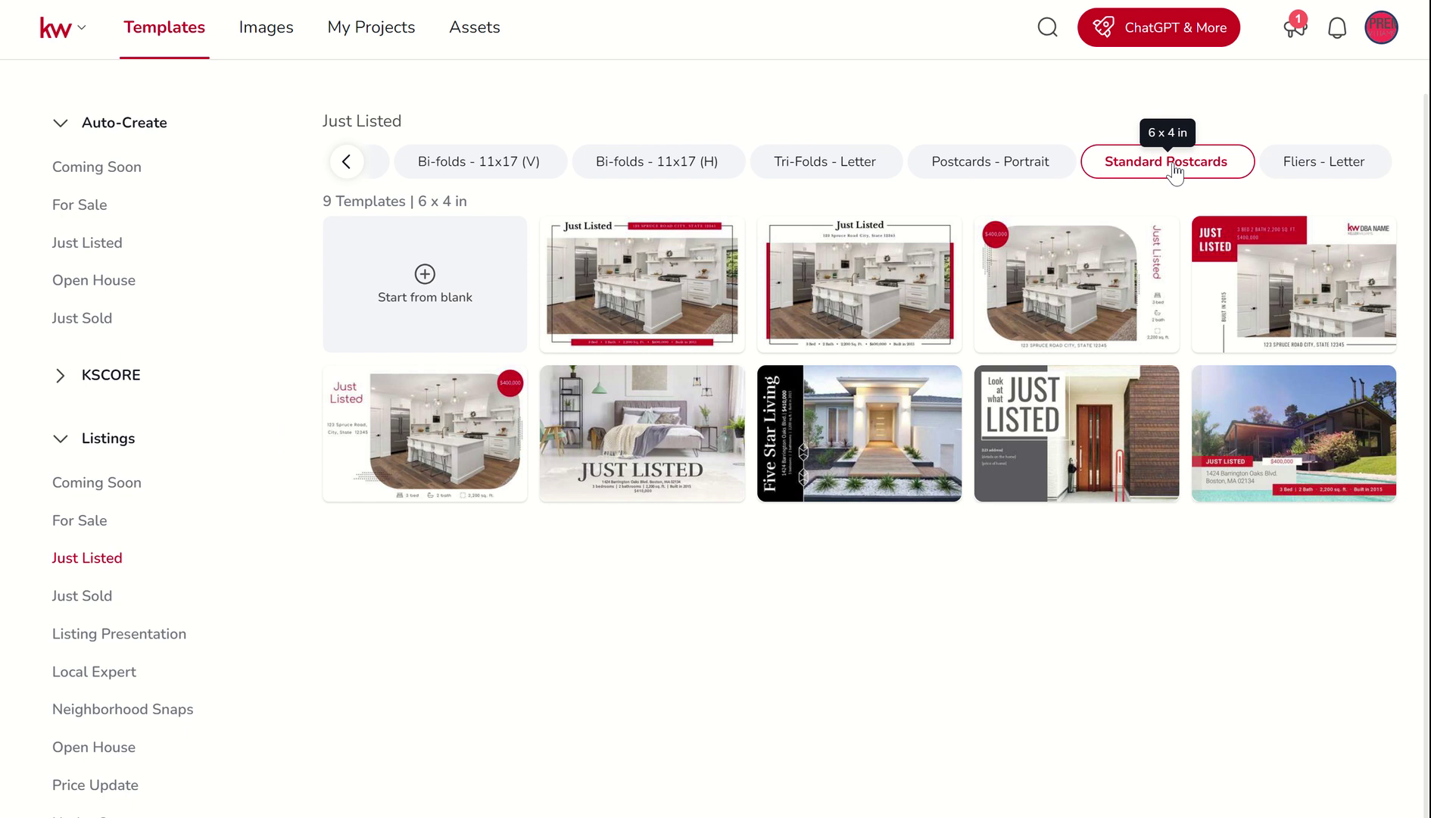
click(1021, 171)
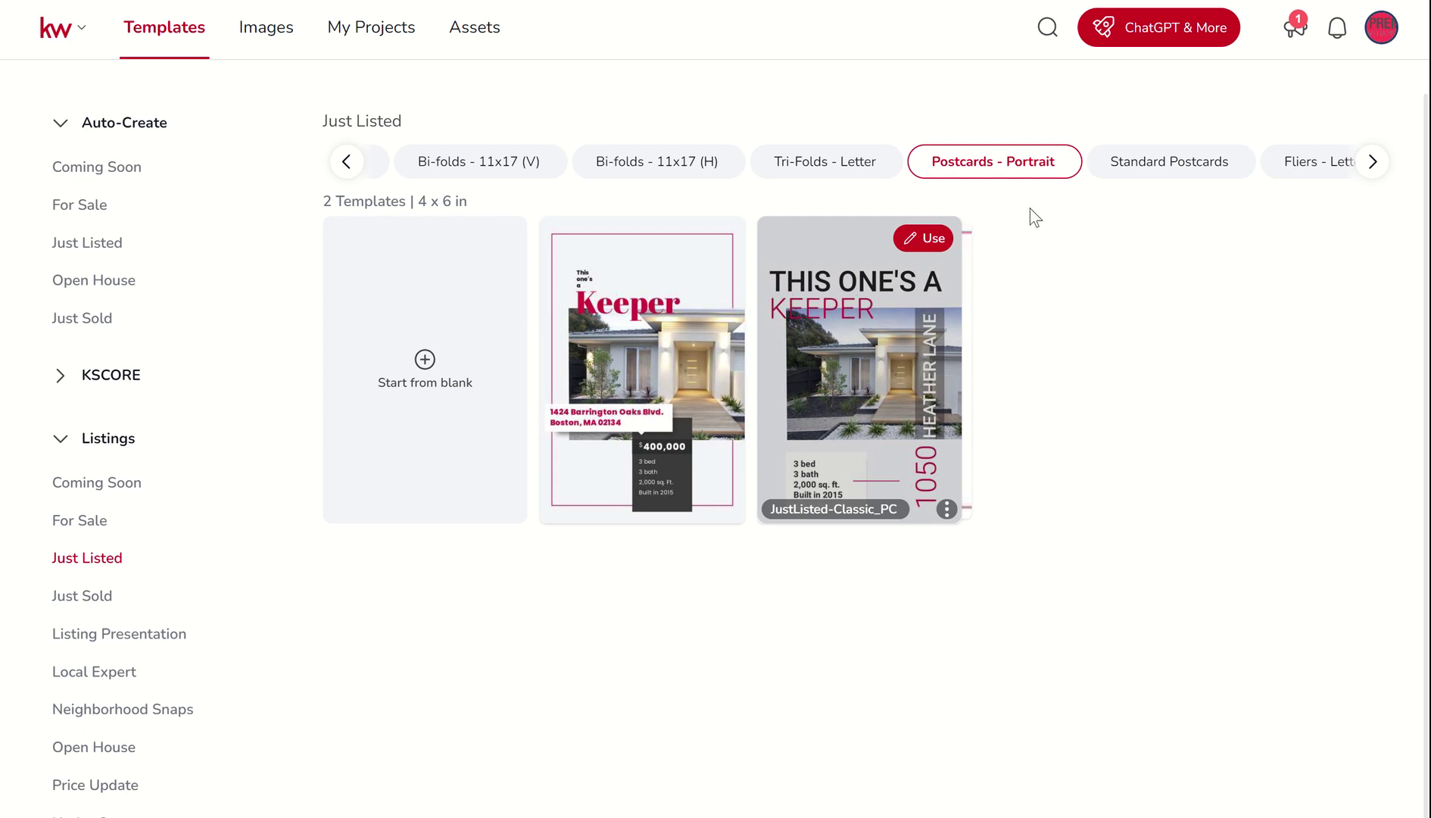
click(1144, 173)
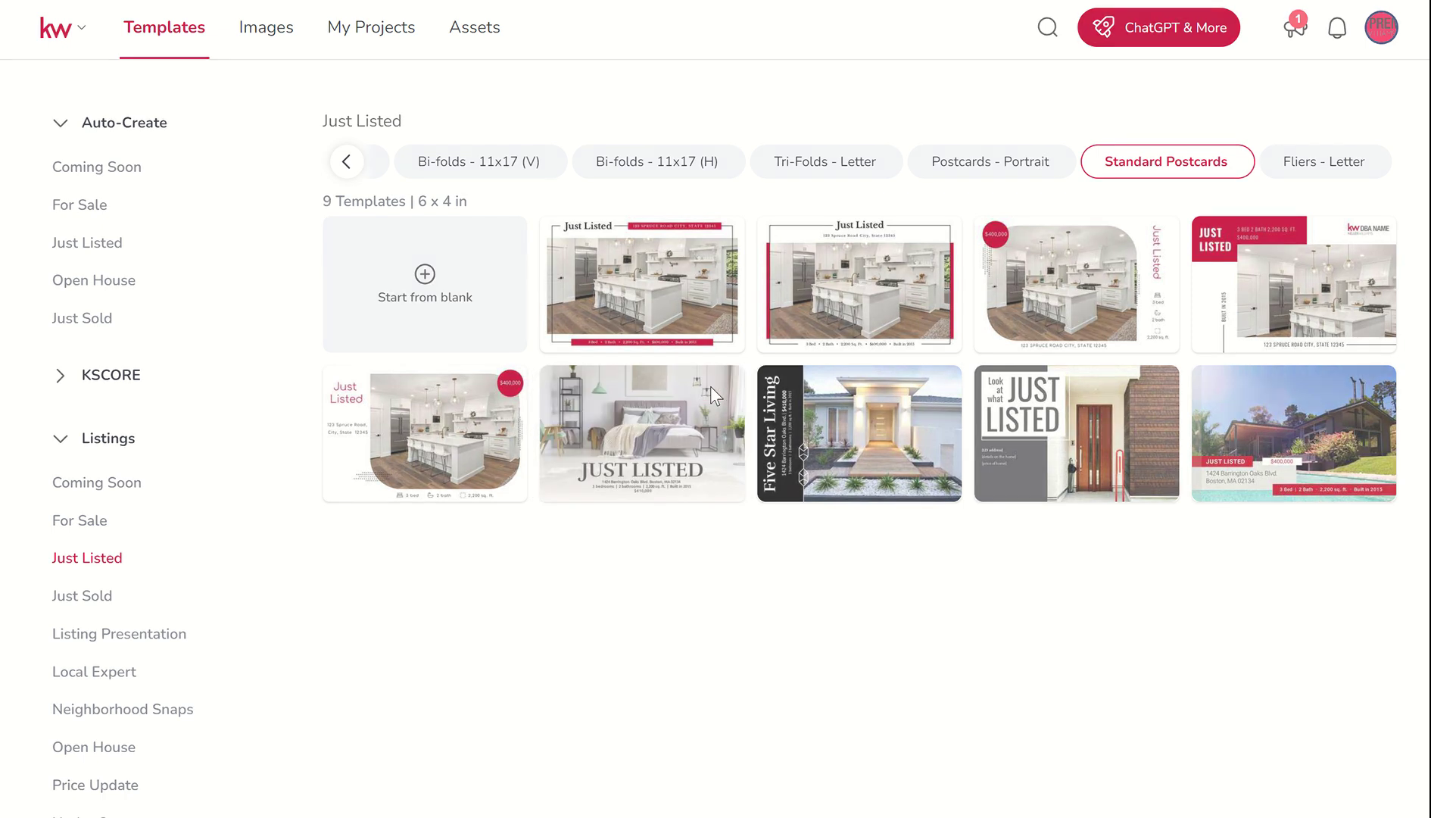
click(711, 385)
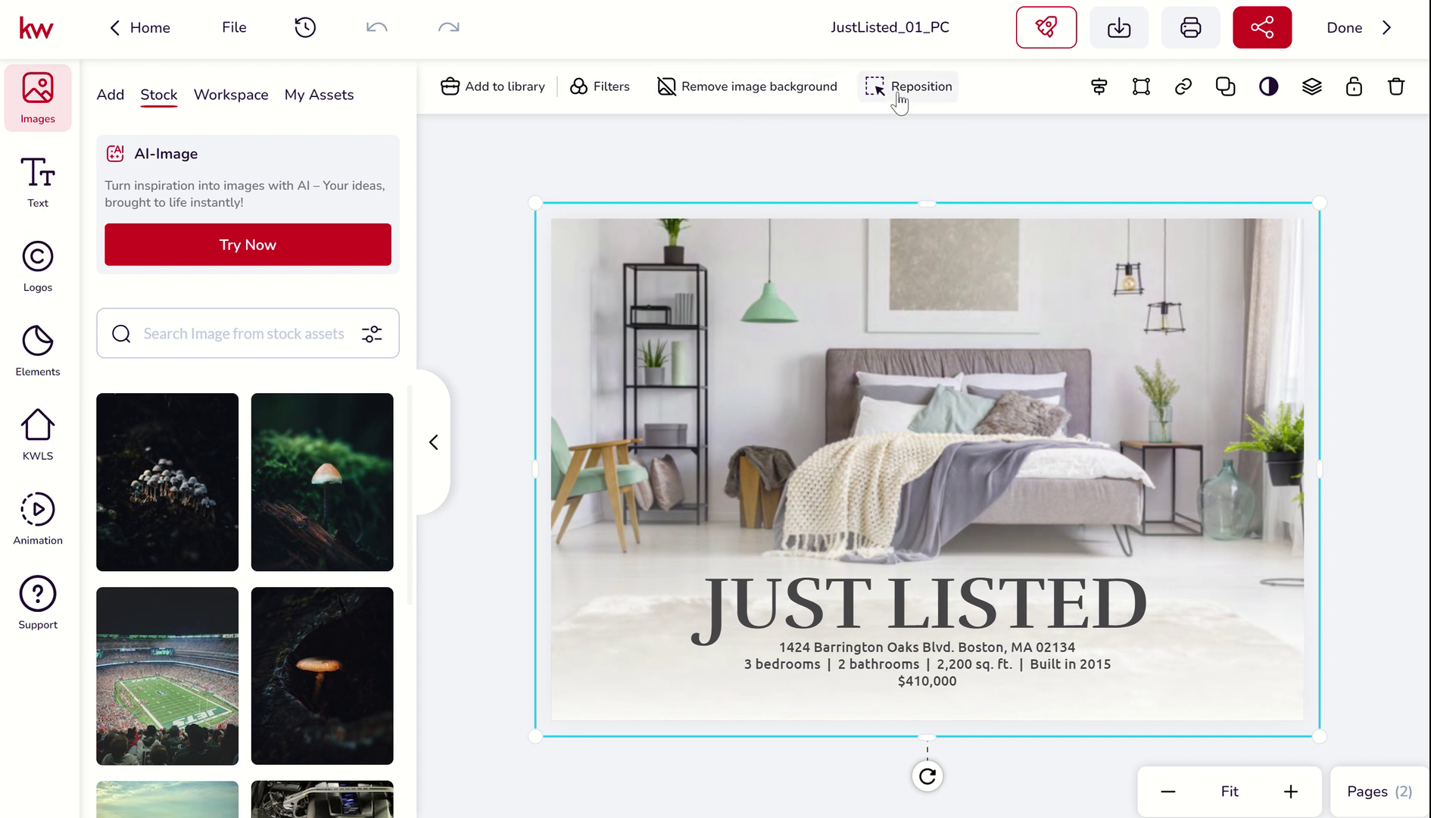
click(40, 450)
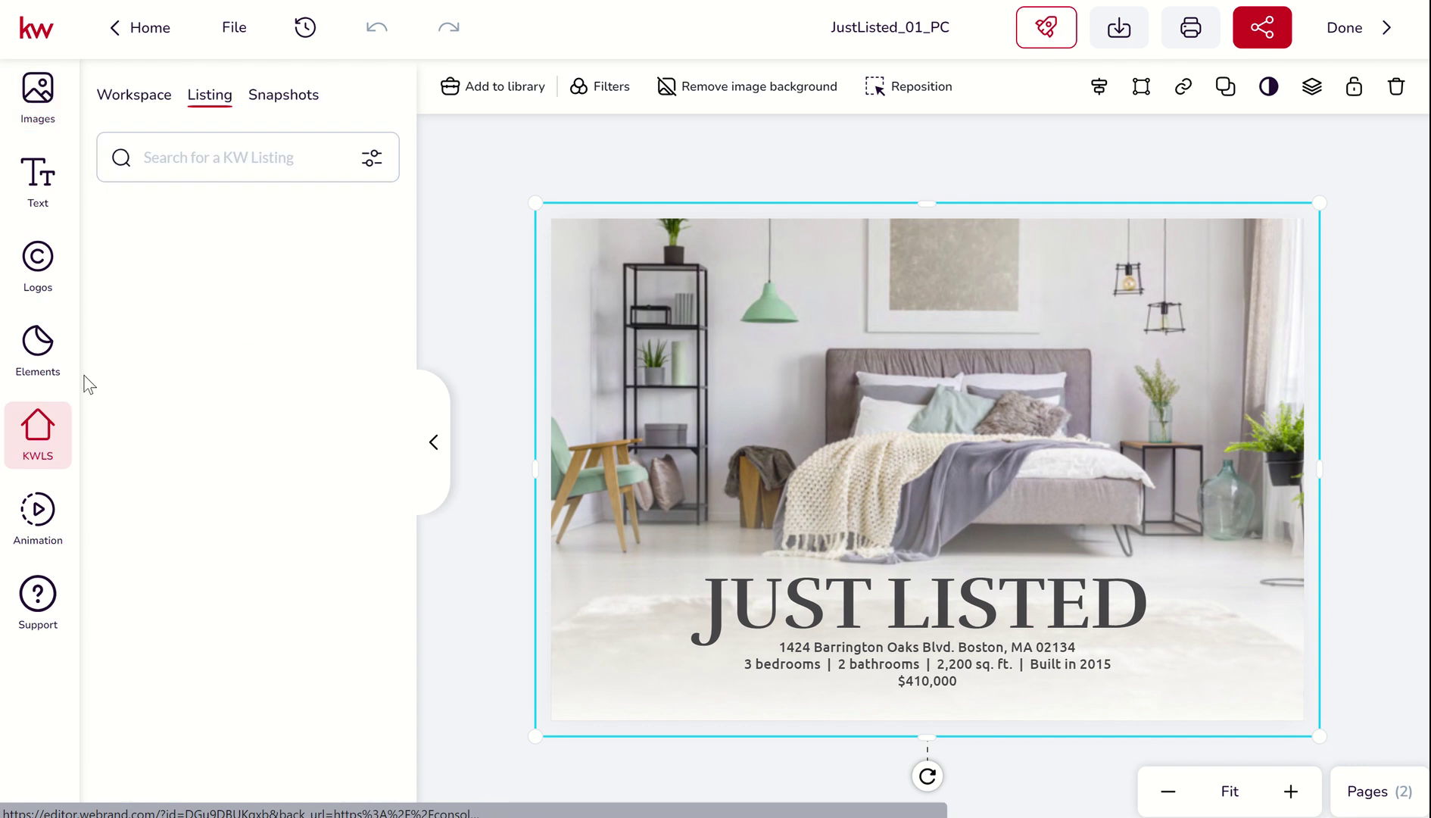
click(224, 163)
text(2422)
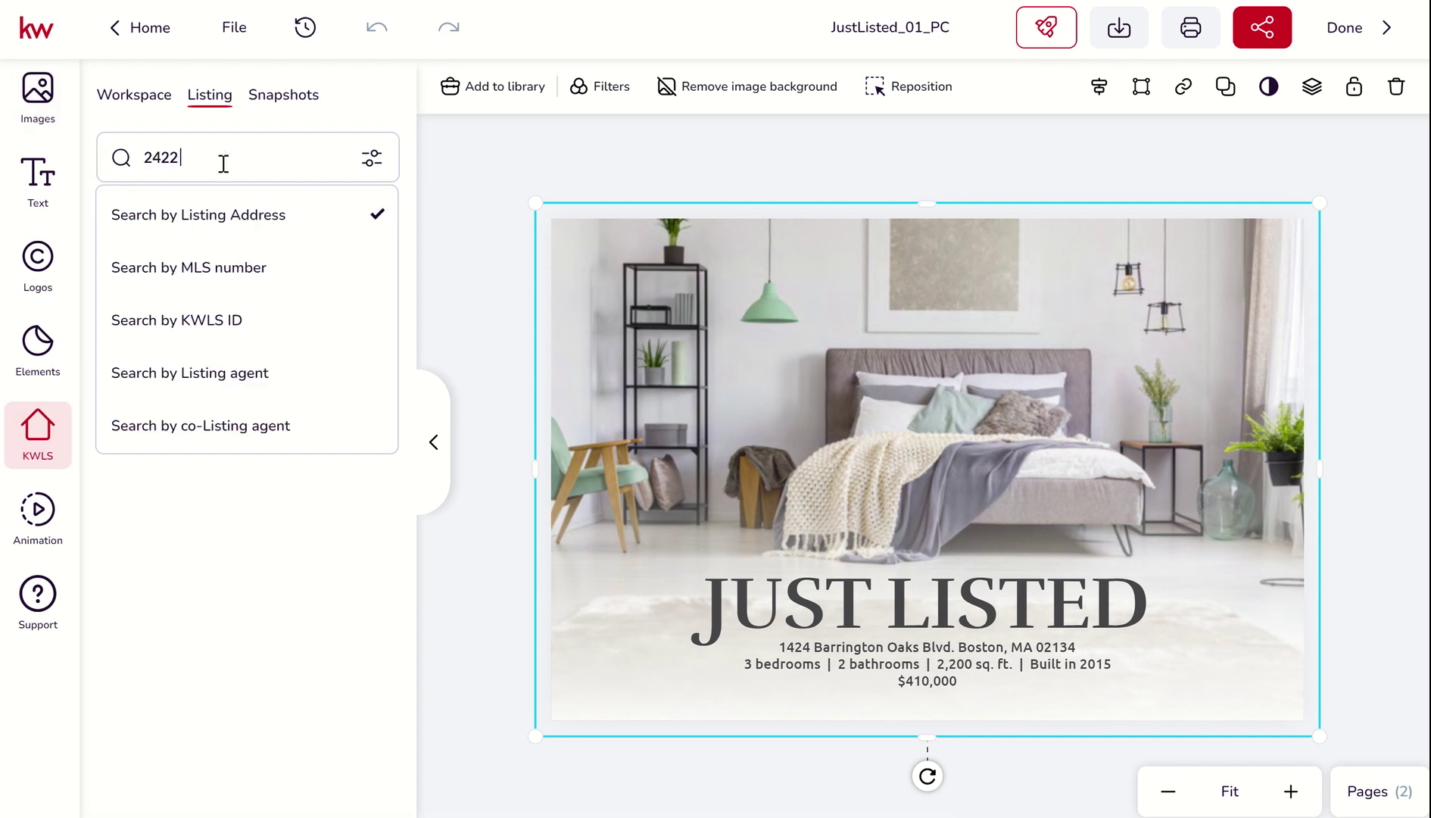
text( fawnlake circle)
key(Return)
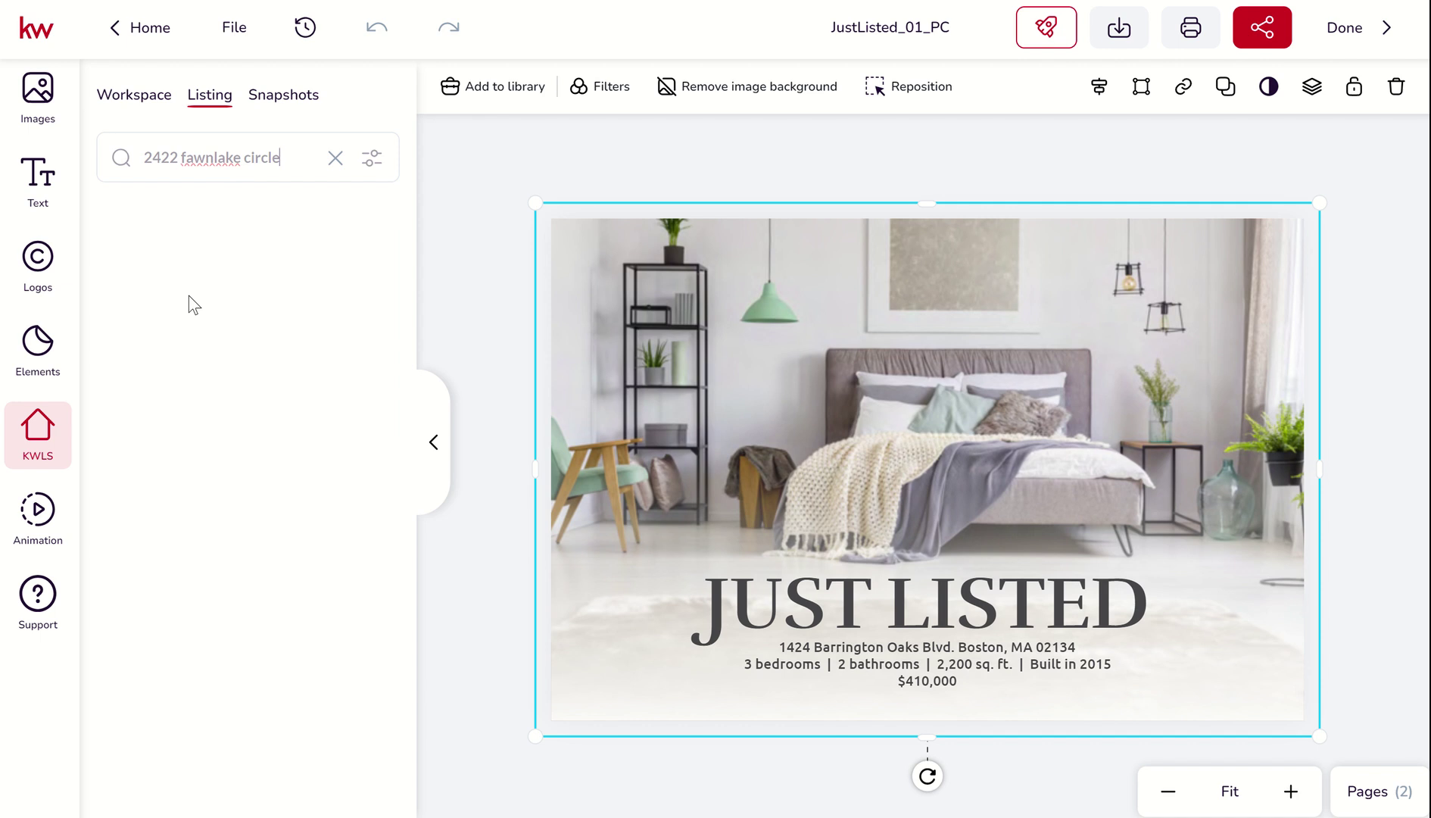
scroll(225, 466, down, 5)
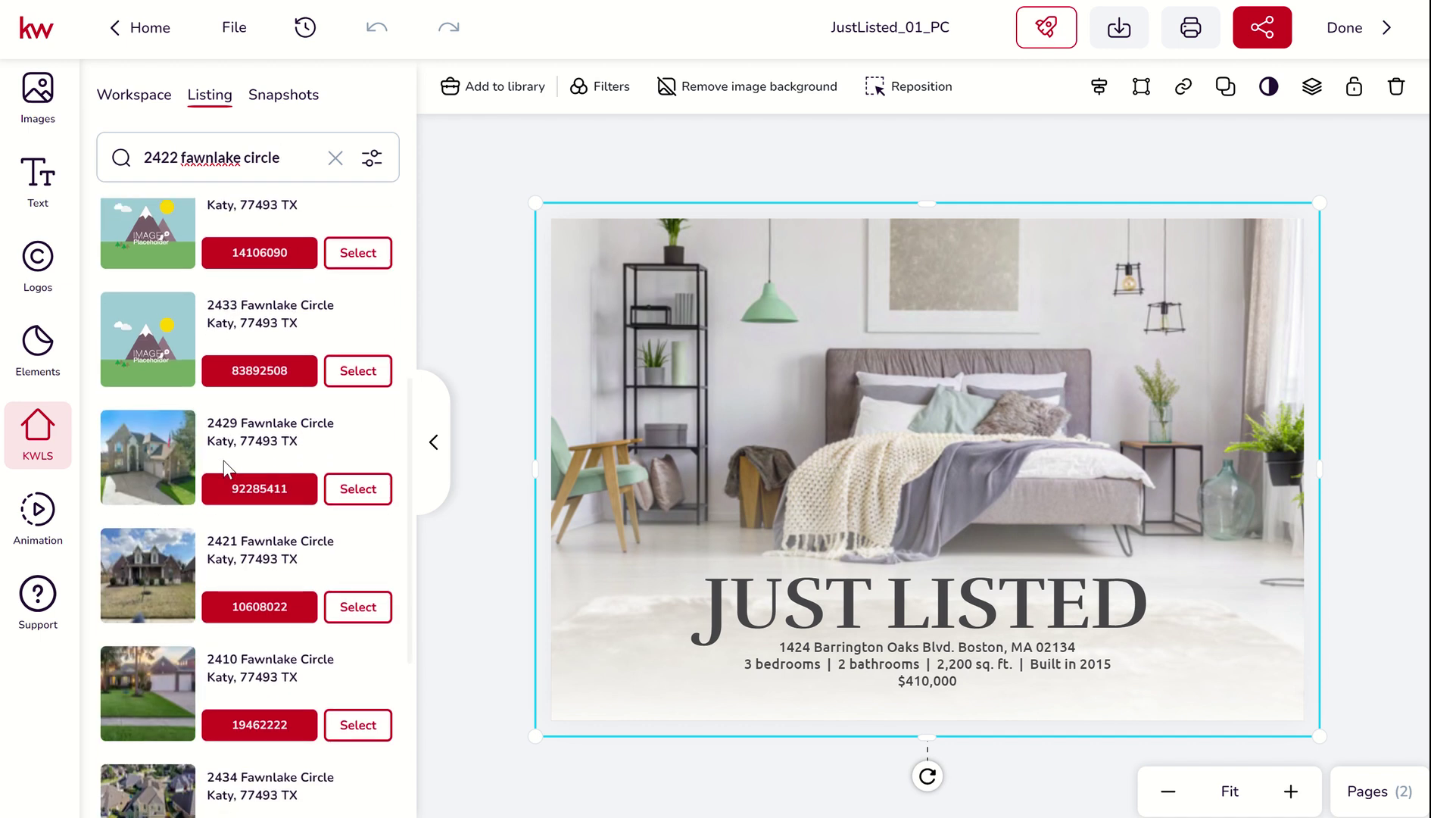
scroll(225, 467, down, 1)
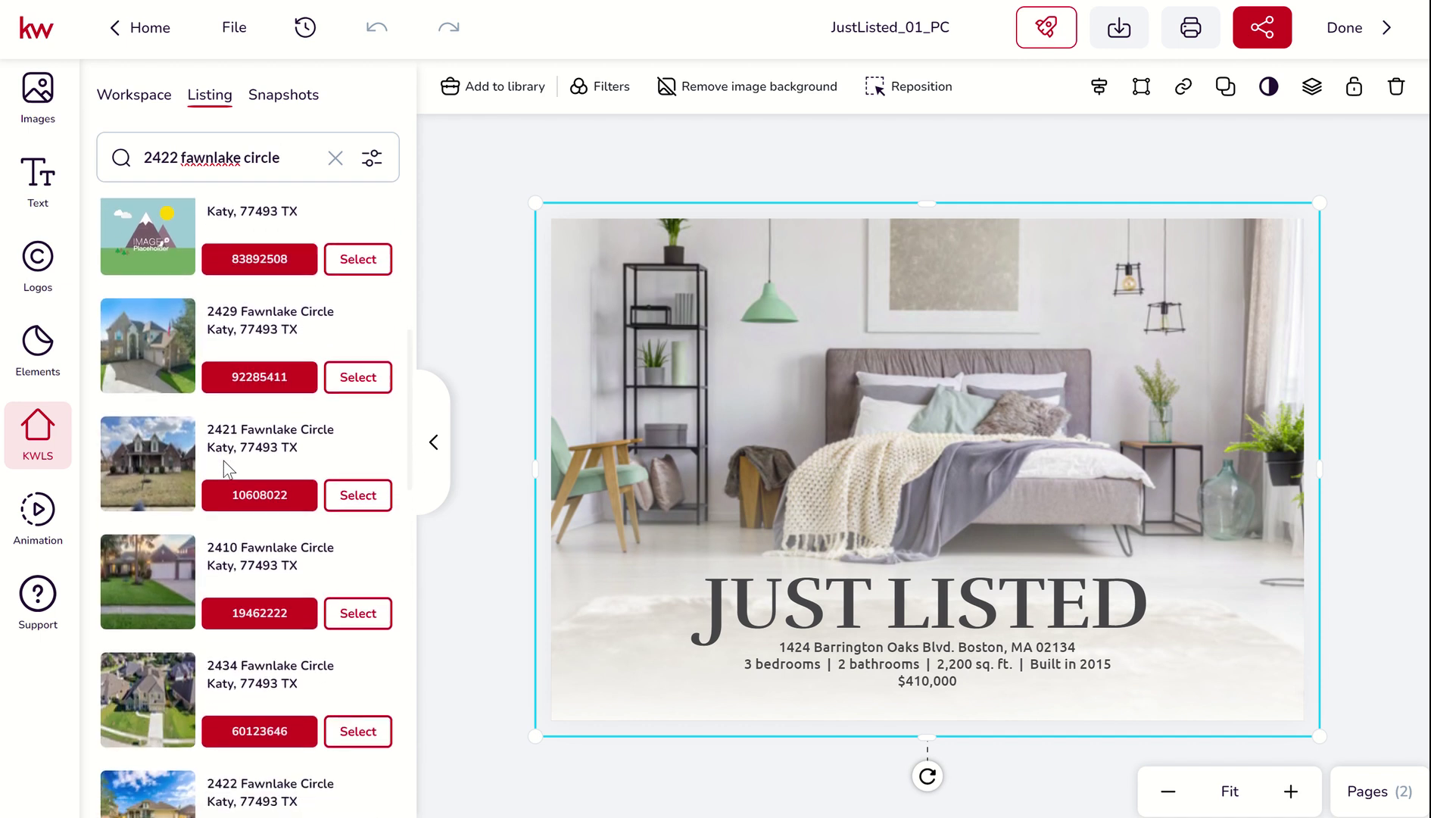
scroll(225, 467, down, 1)
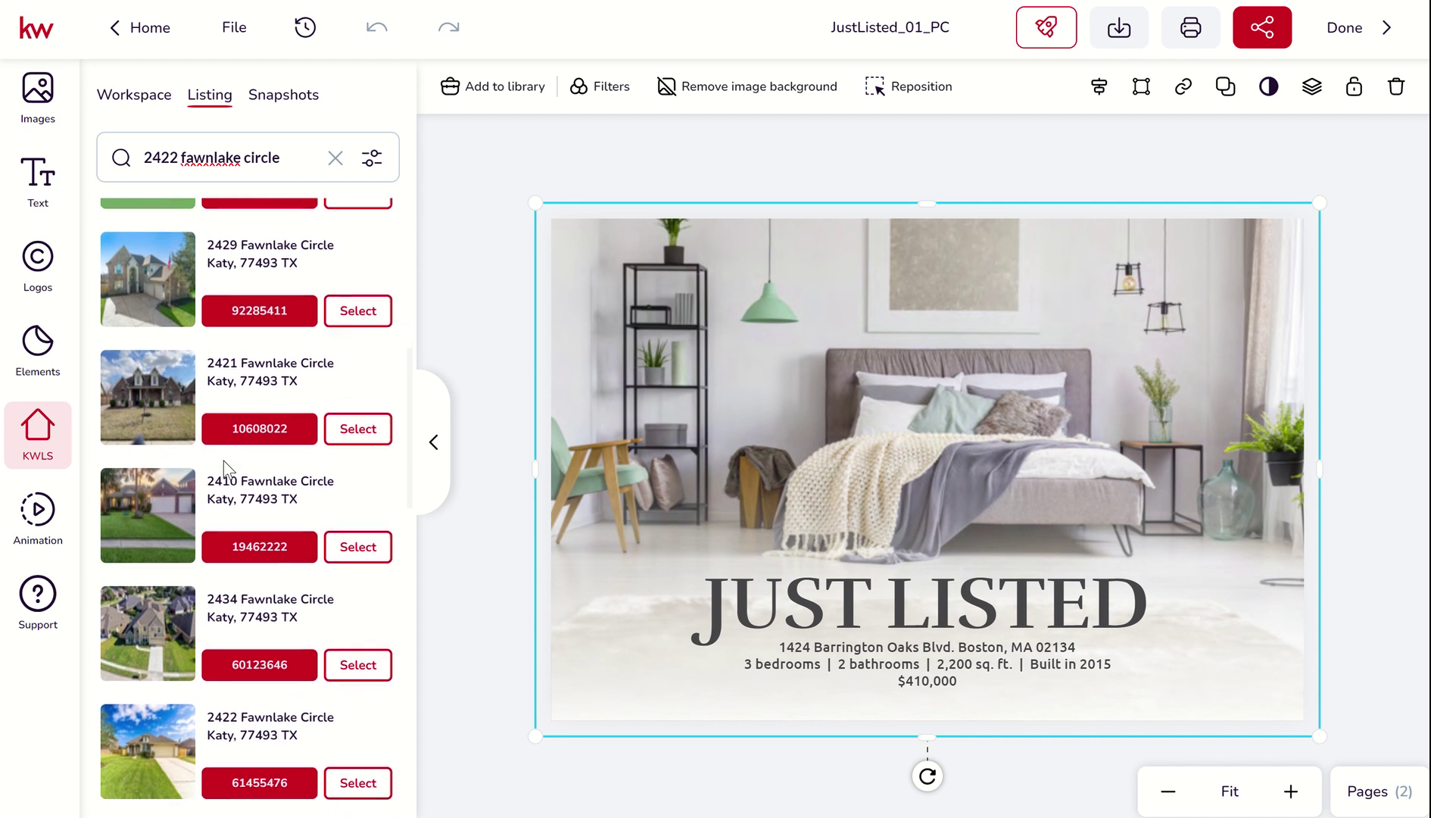
scroll(225, 467, down, 1)
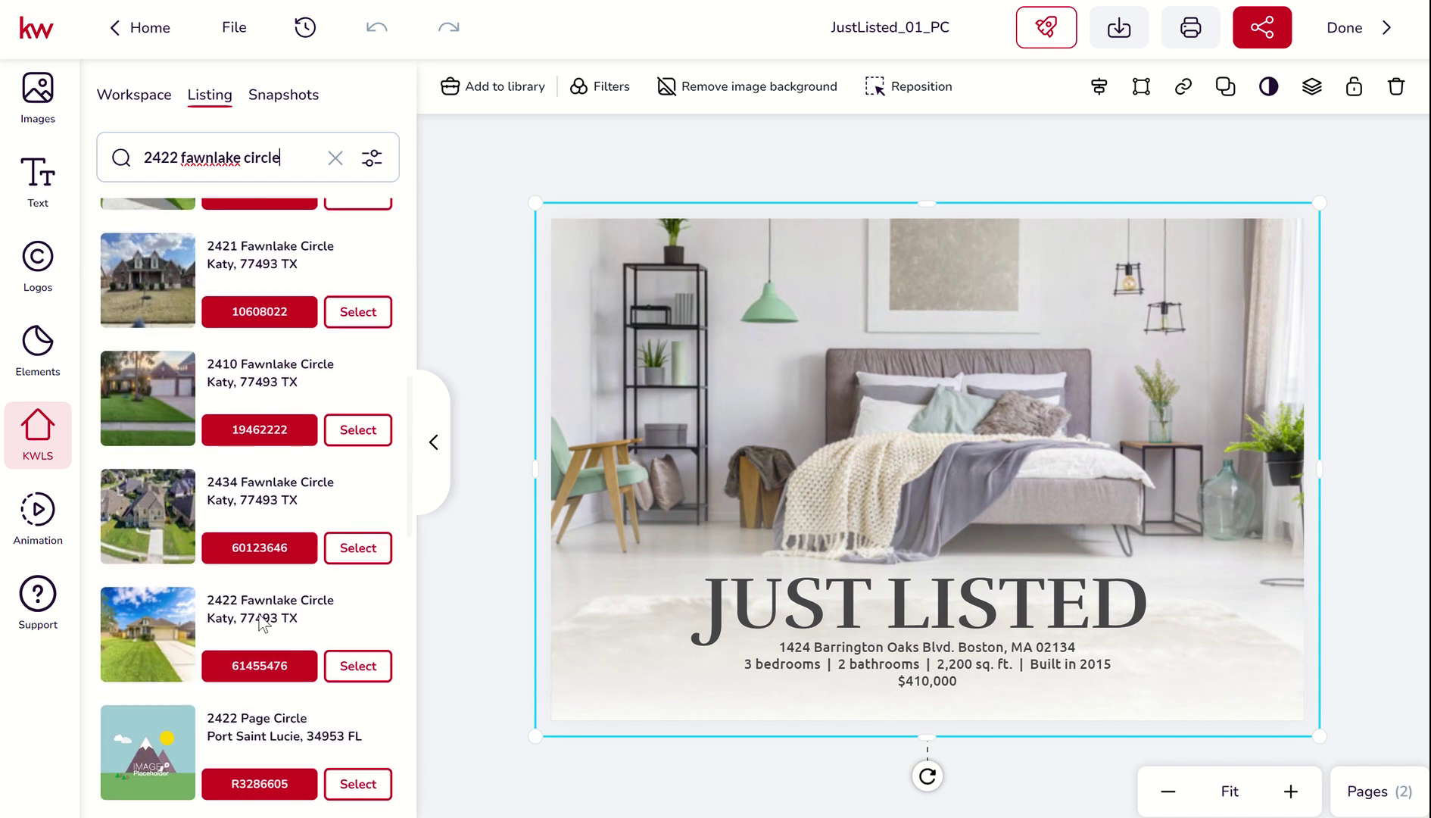
click(347, 668)
mouse_move(204, 408)
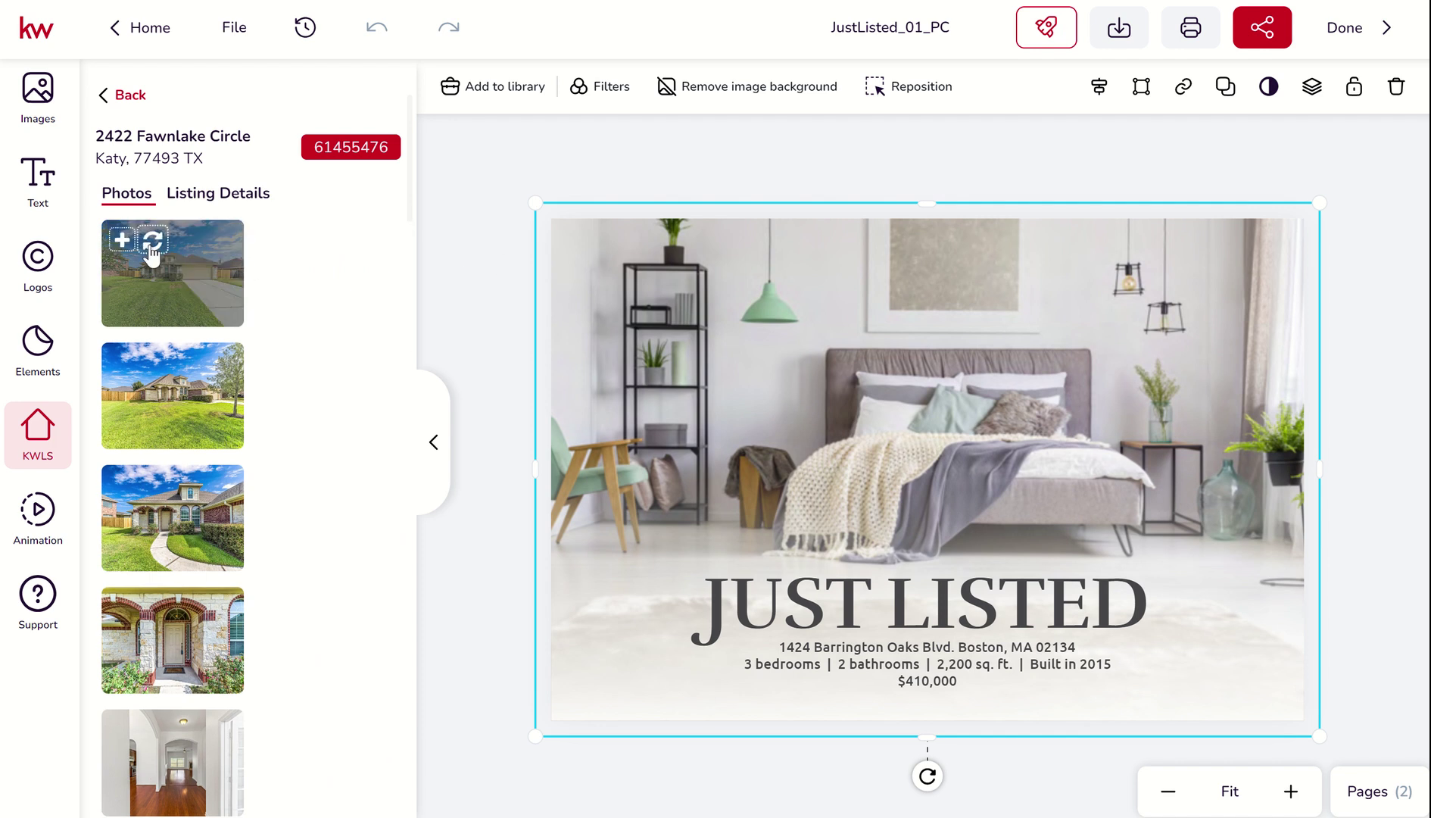
Step: Swap in the first Fawnlake Circle house photo and check the address, beds/baths and $410,000 lines
click(152, 241)
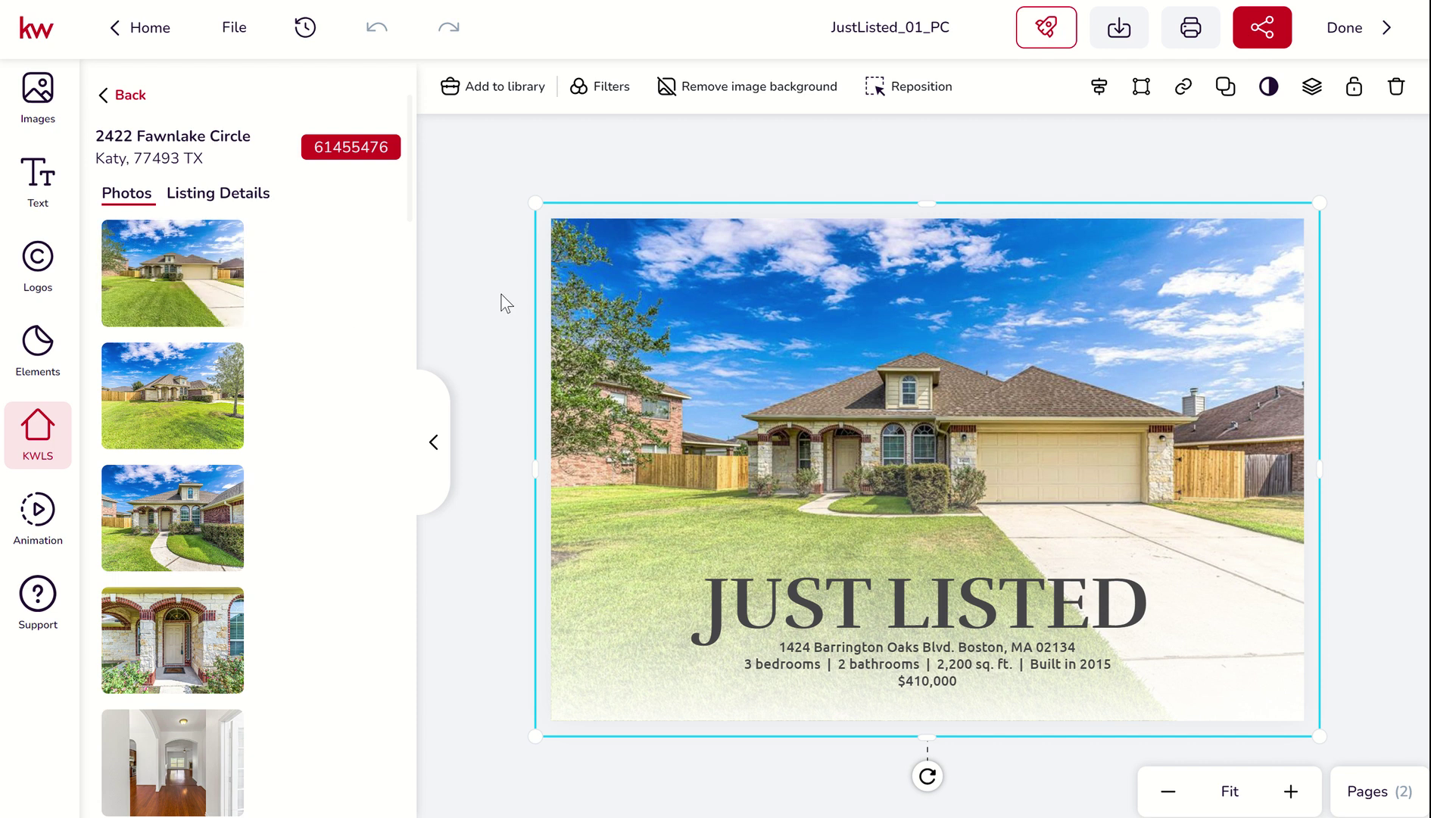
click(888, 661)
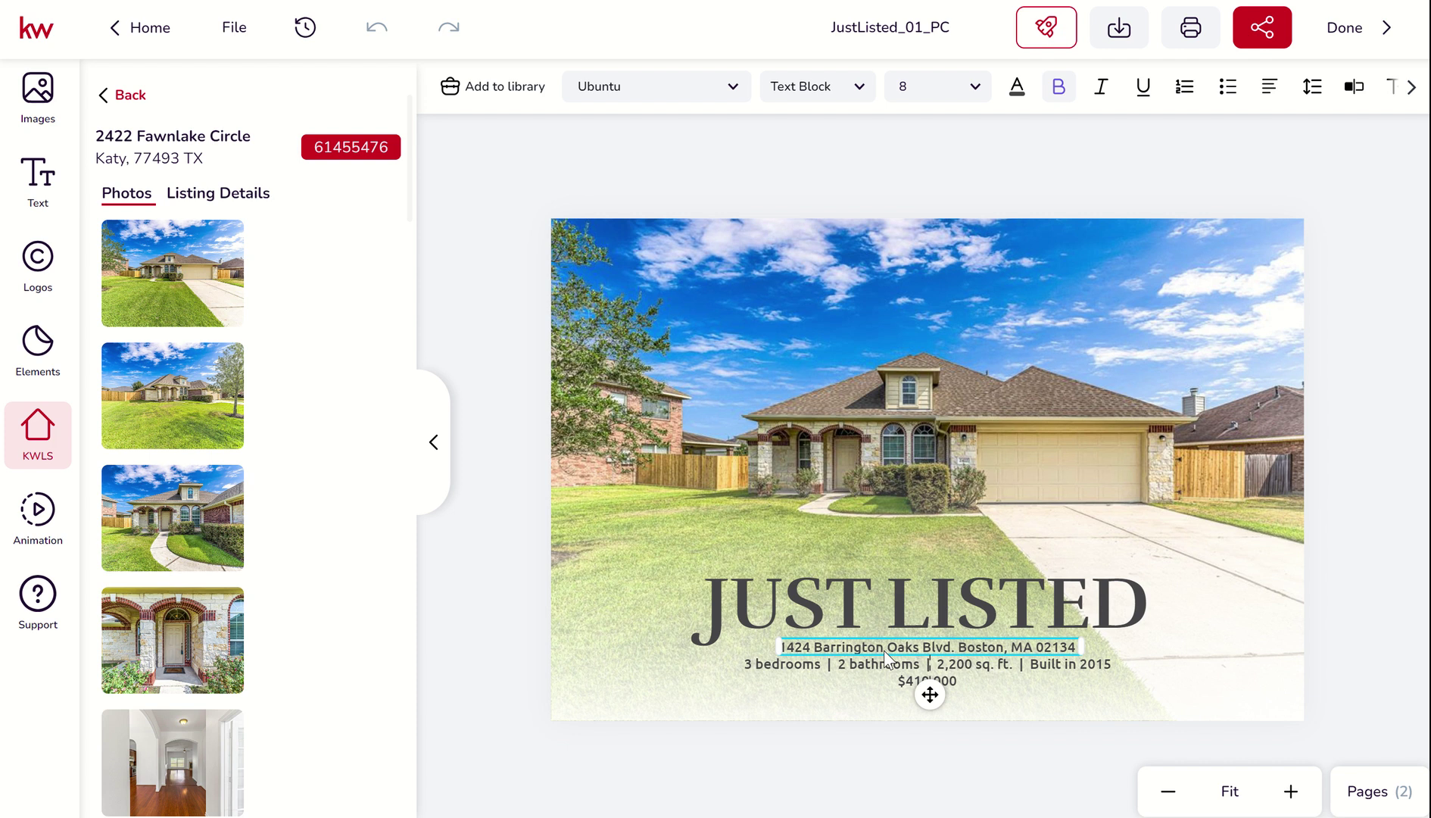
click(883, 671)
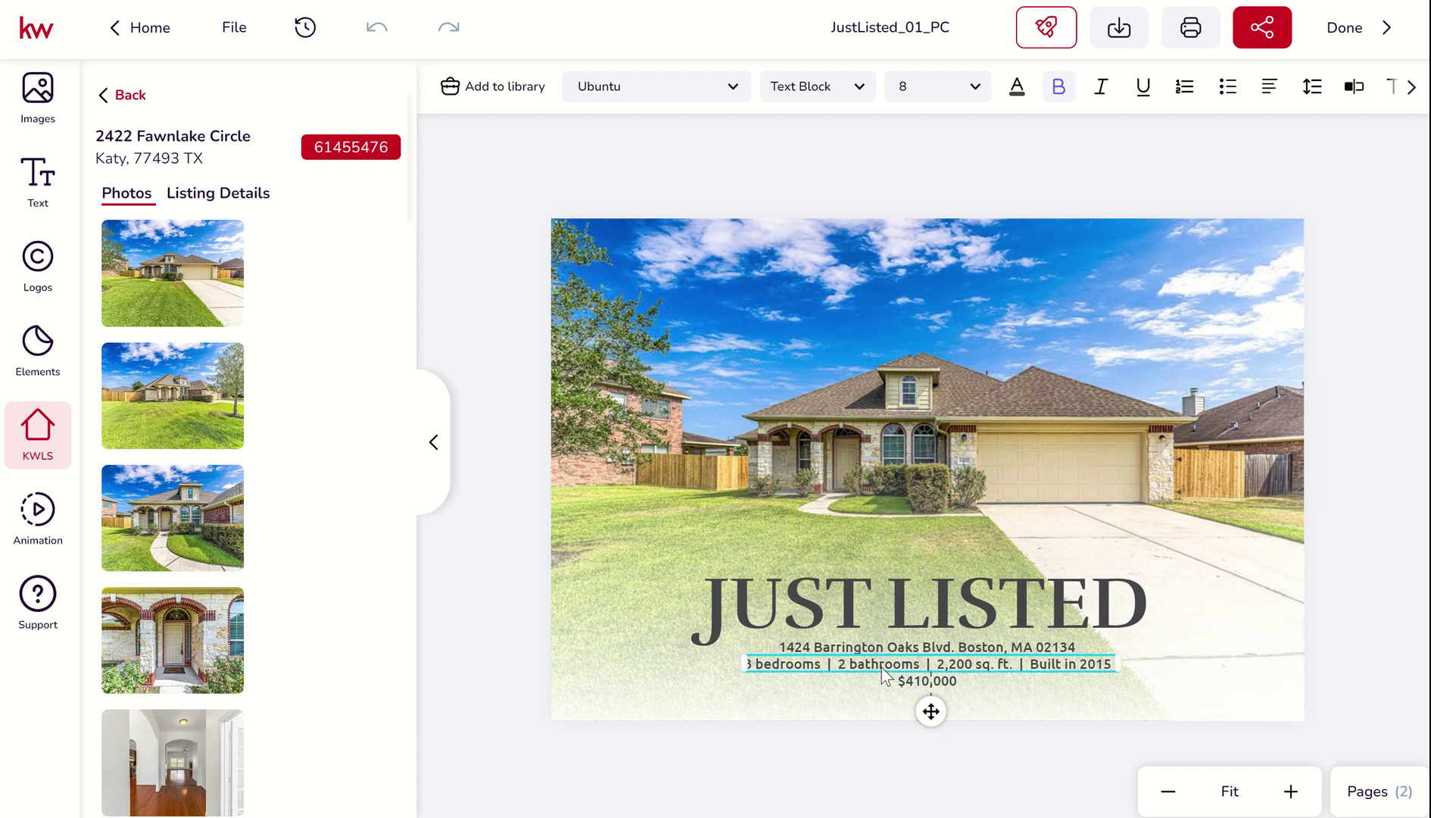
click(911, 684)
click(932, 648)
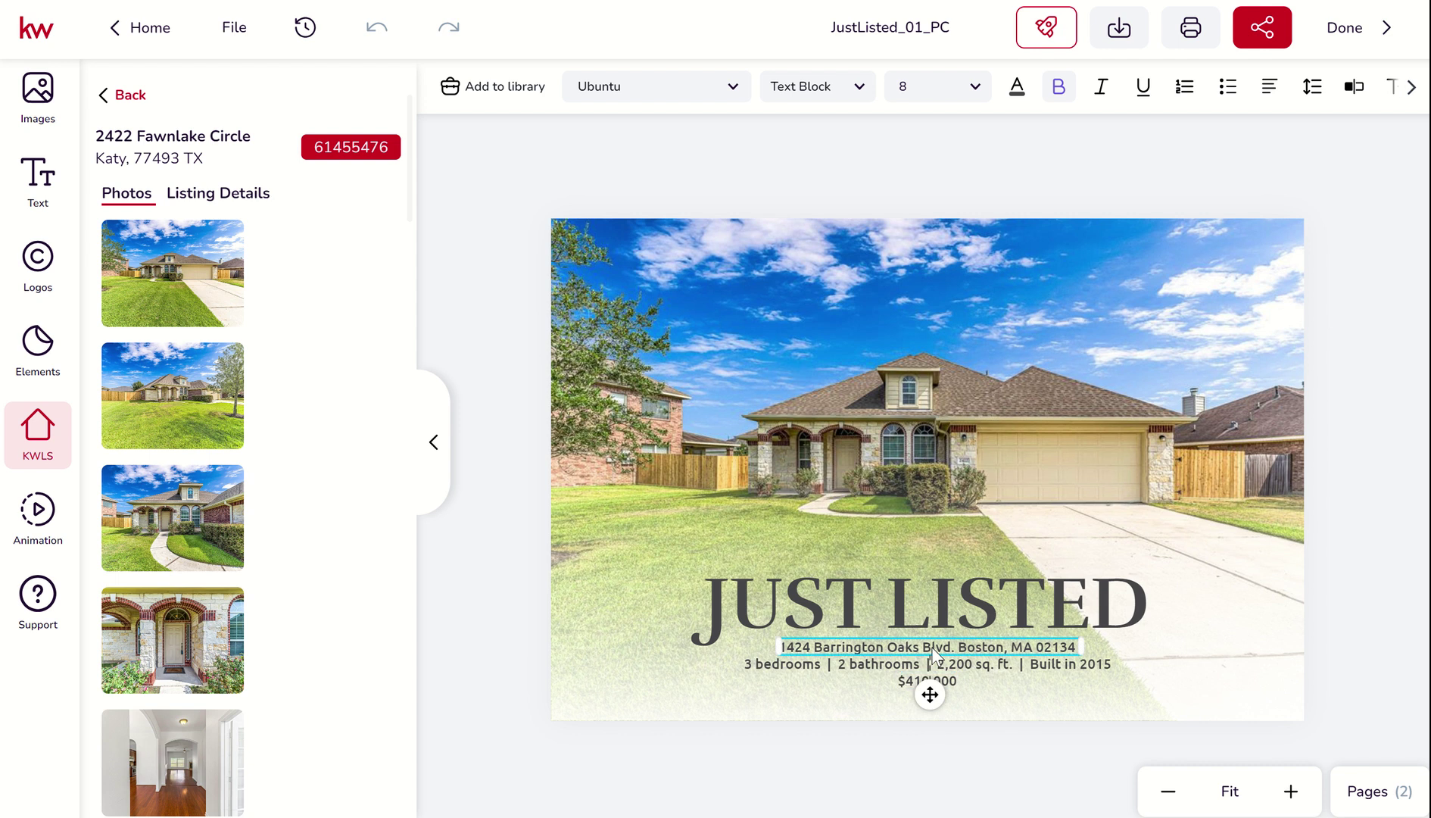
click(952, 669)
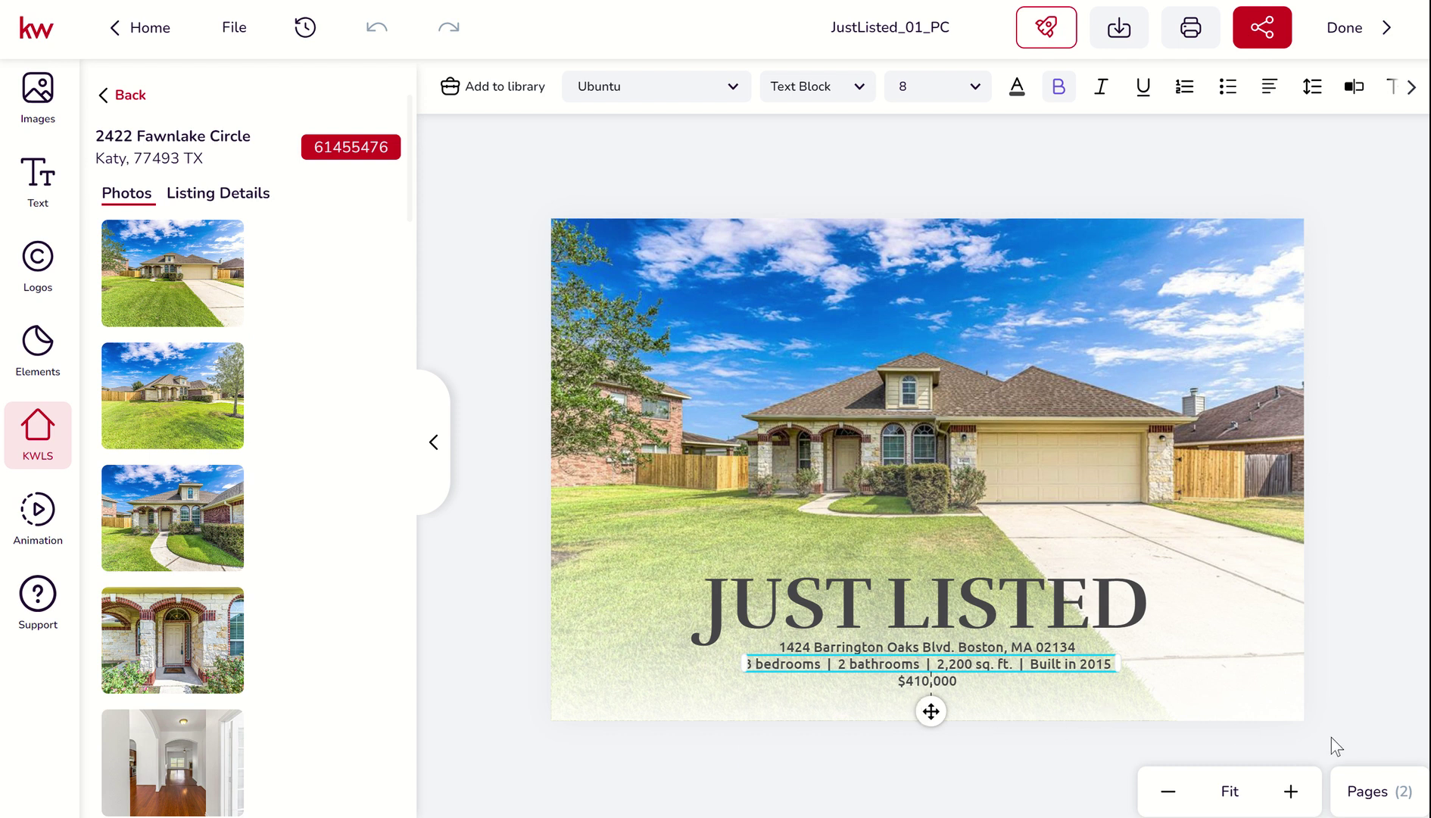
click(1369, 791)
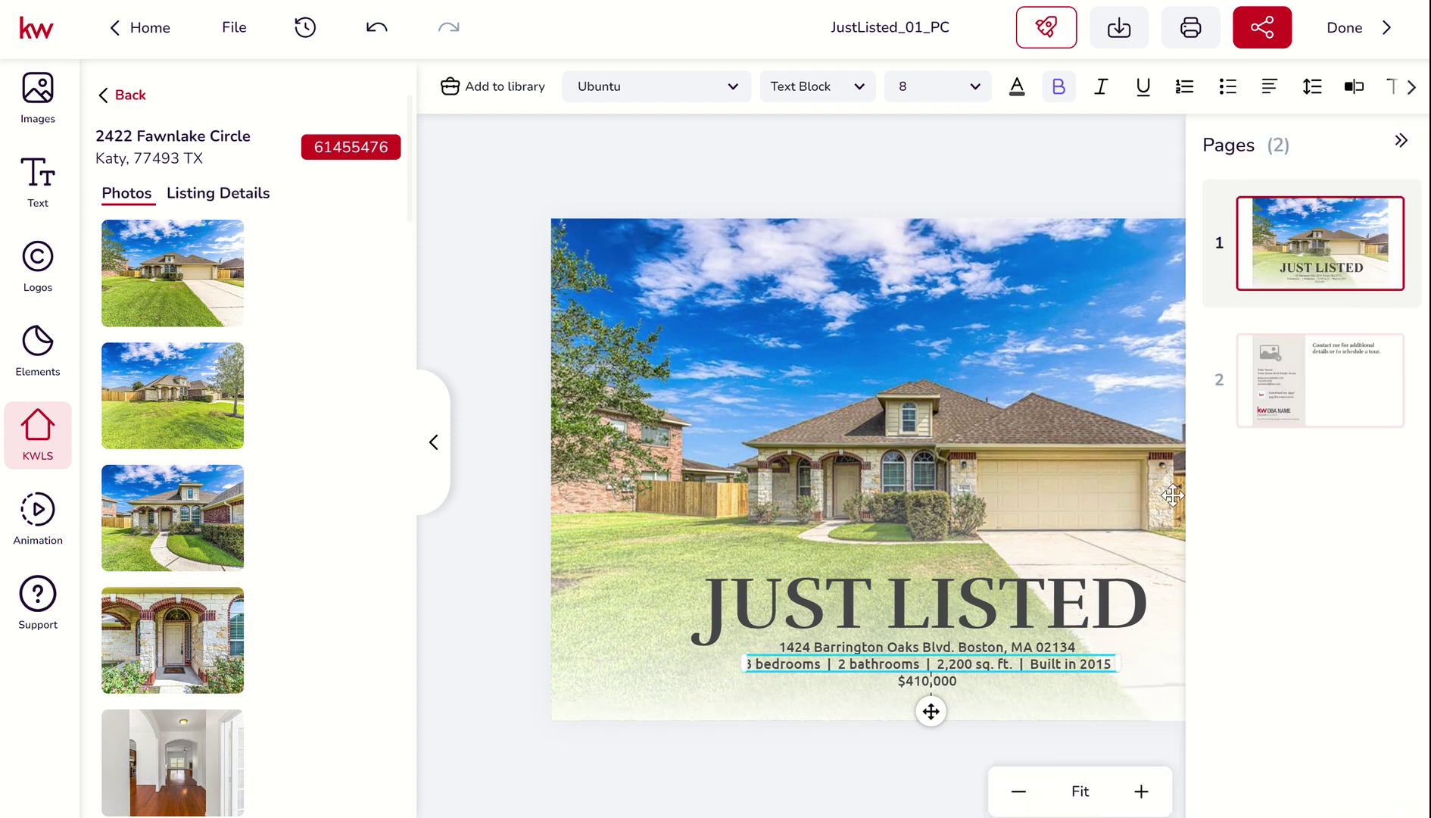
Step: Switch to the postcard's back page and hide the Pages panel
click(1303, 392)
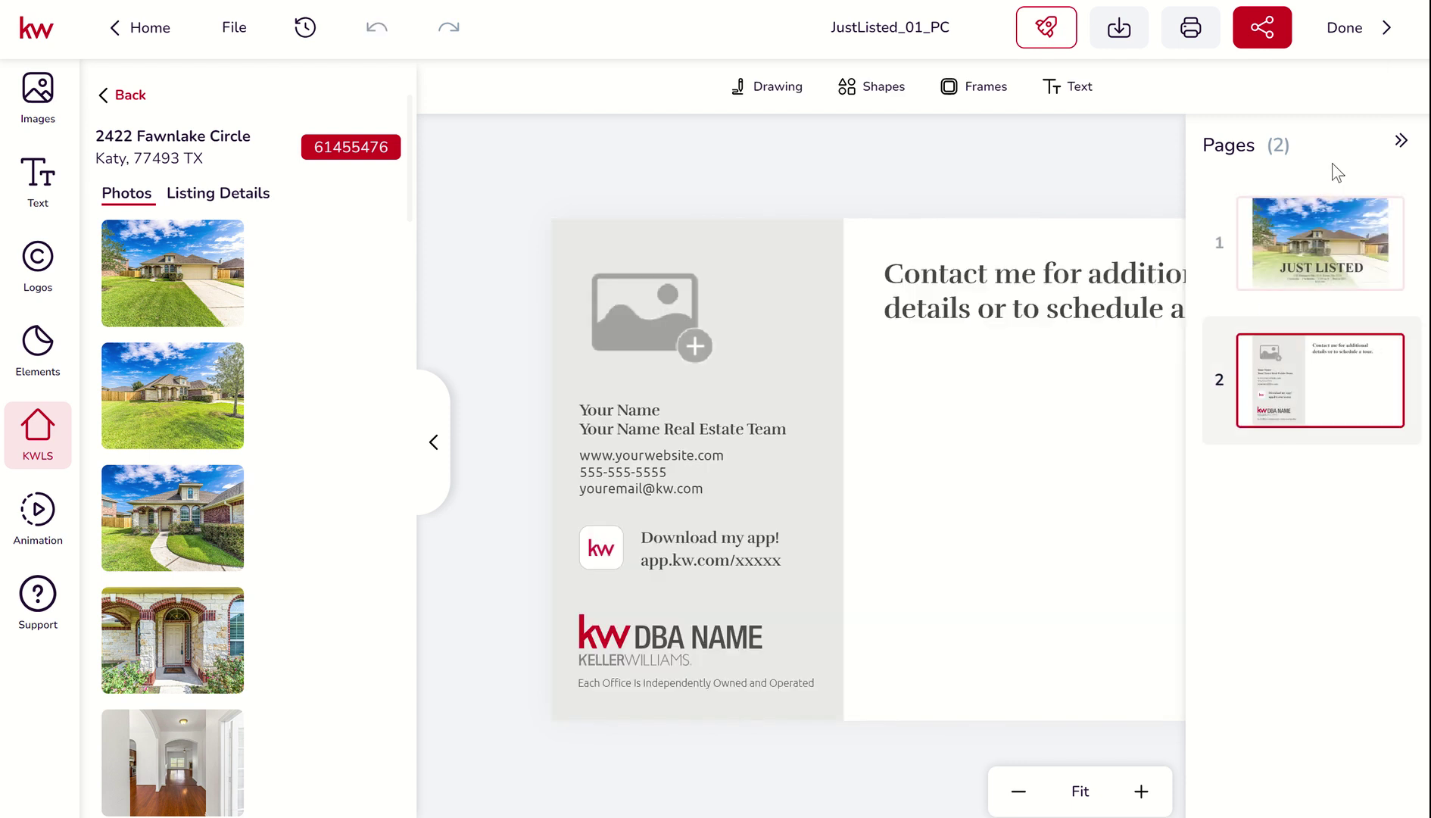
click(1399, 142)
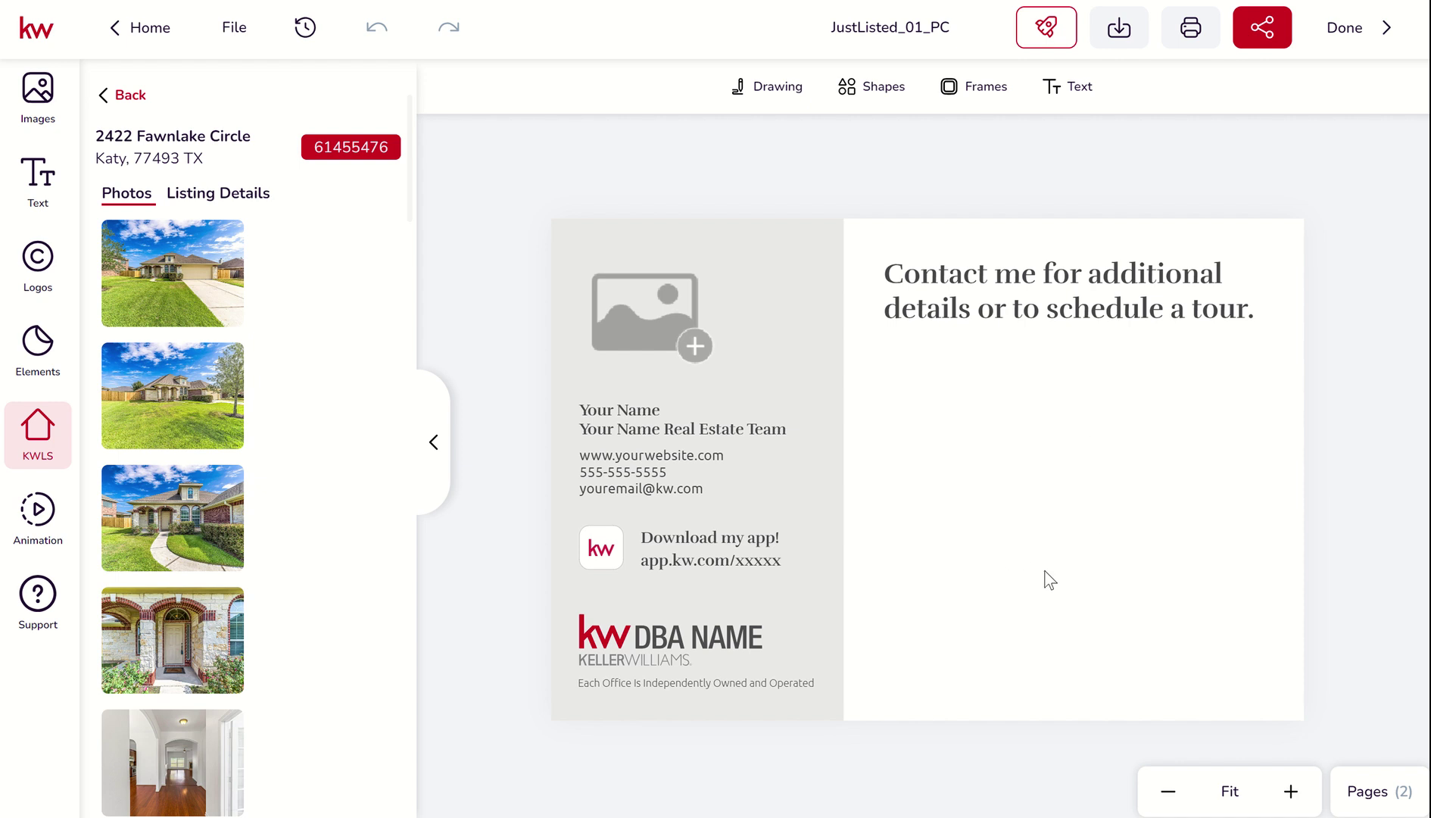
Step: Replace the back-page photo placeholder with the agent's headshot from My Assets
click(642, 336)
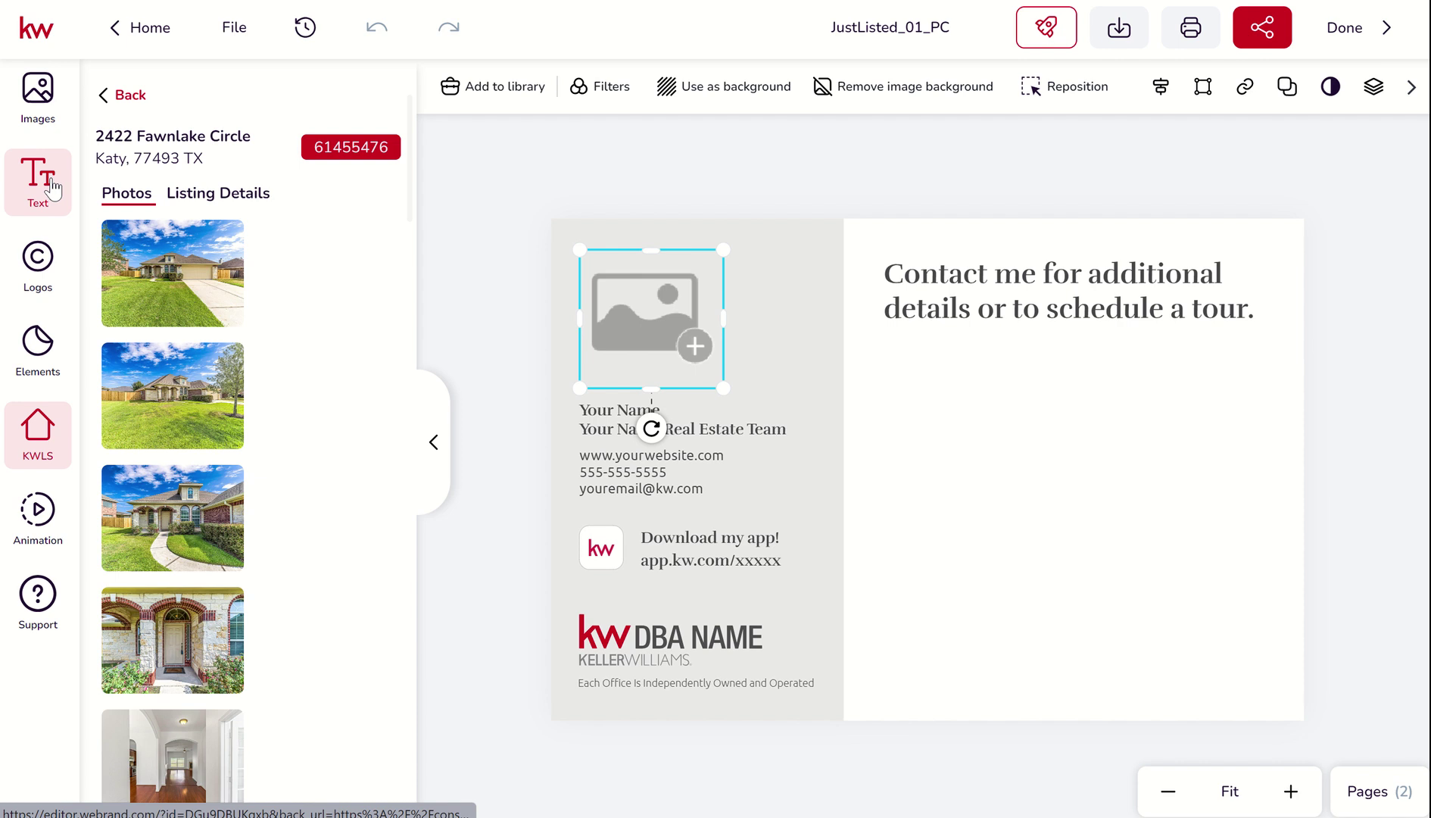
click(40, 106)
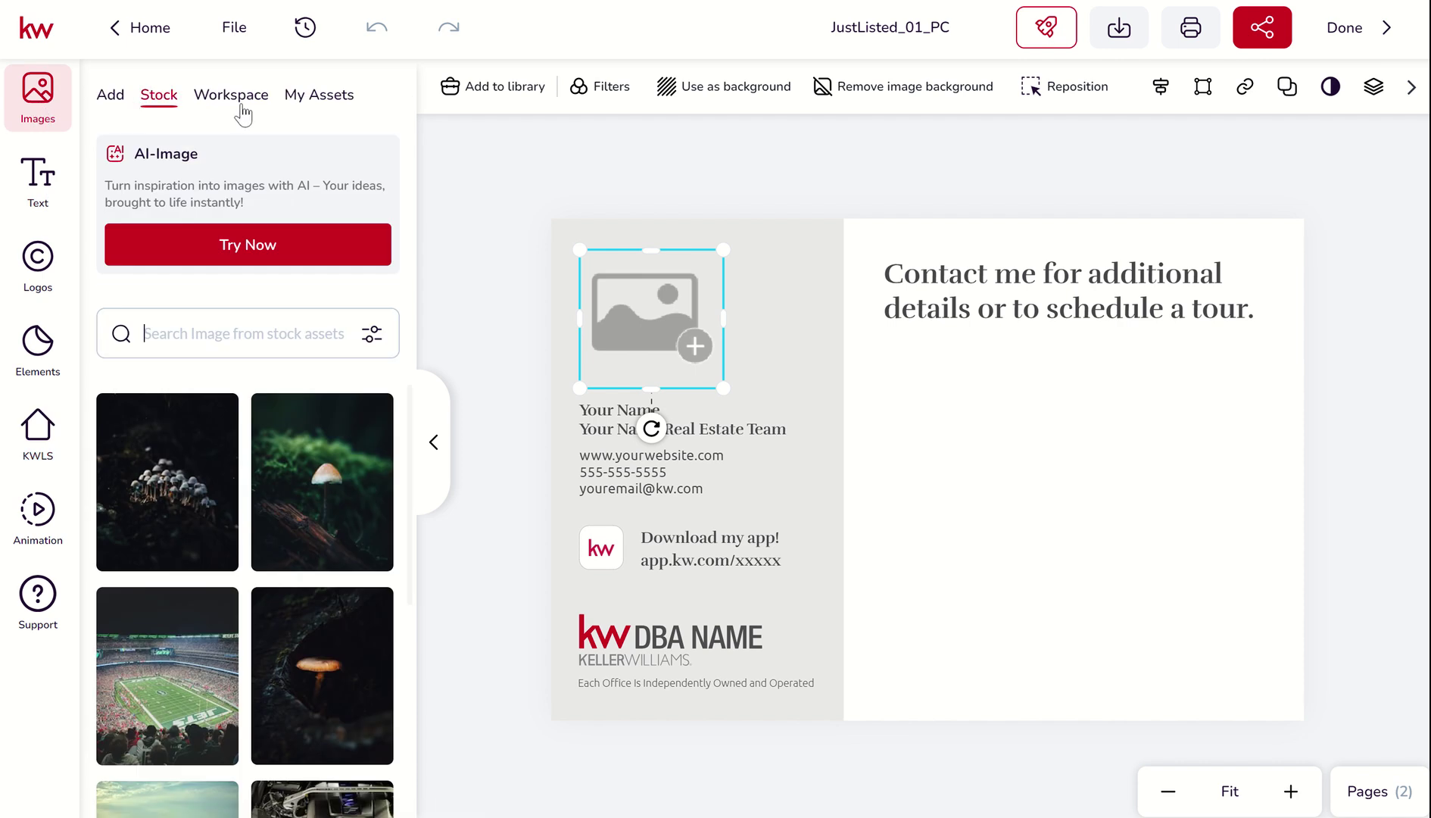
click(292, 103)
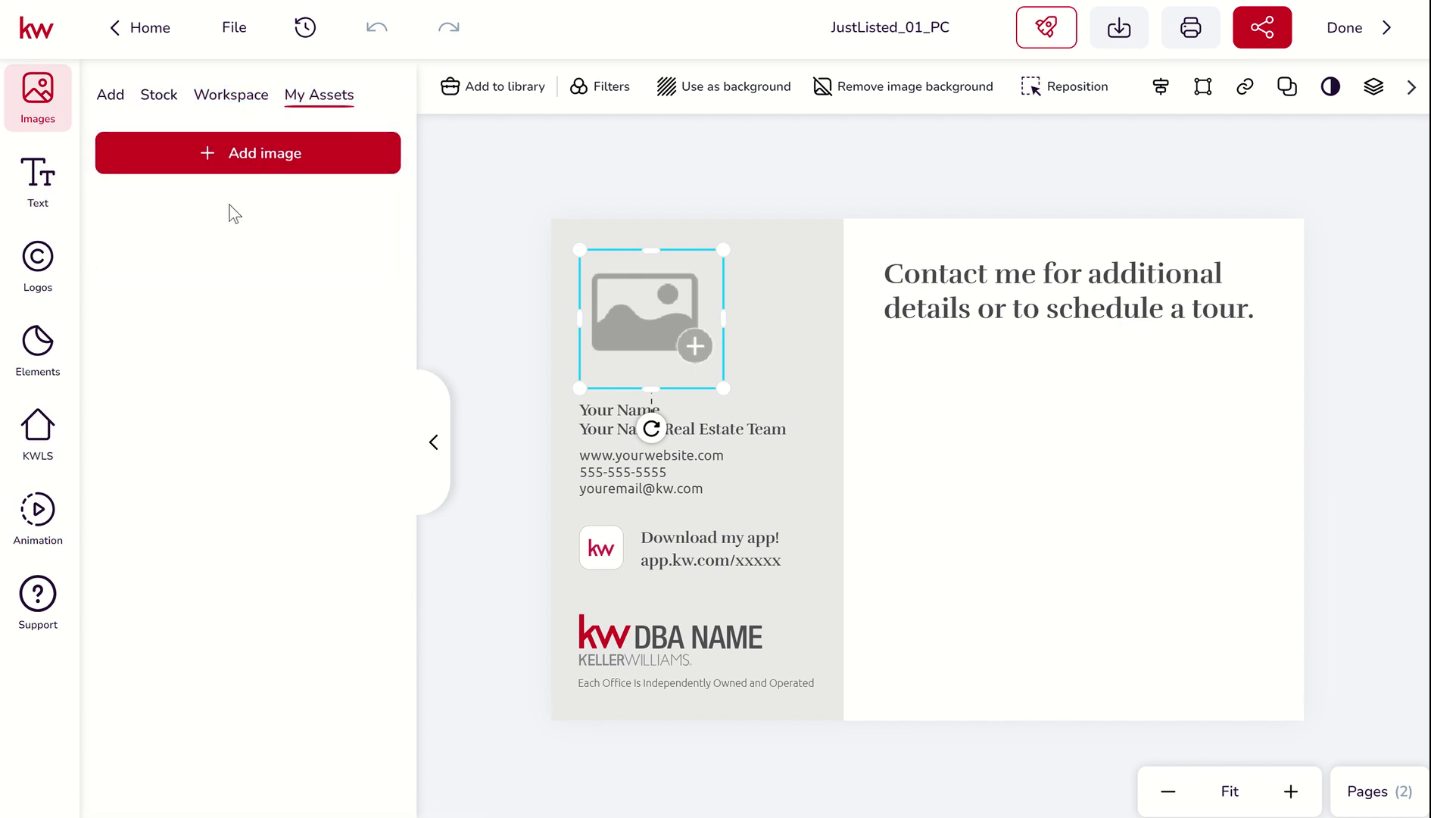
click(152, 218)
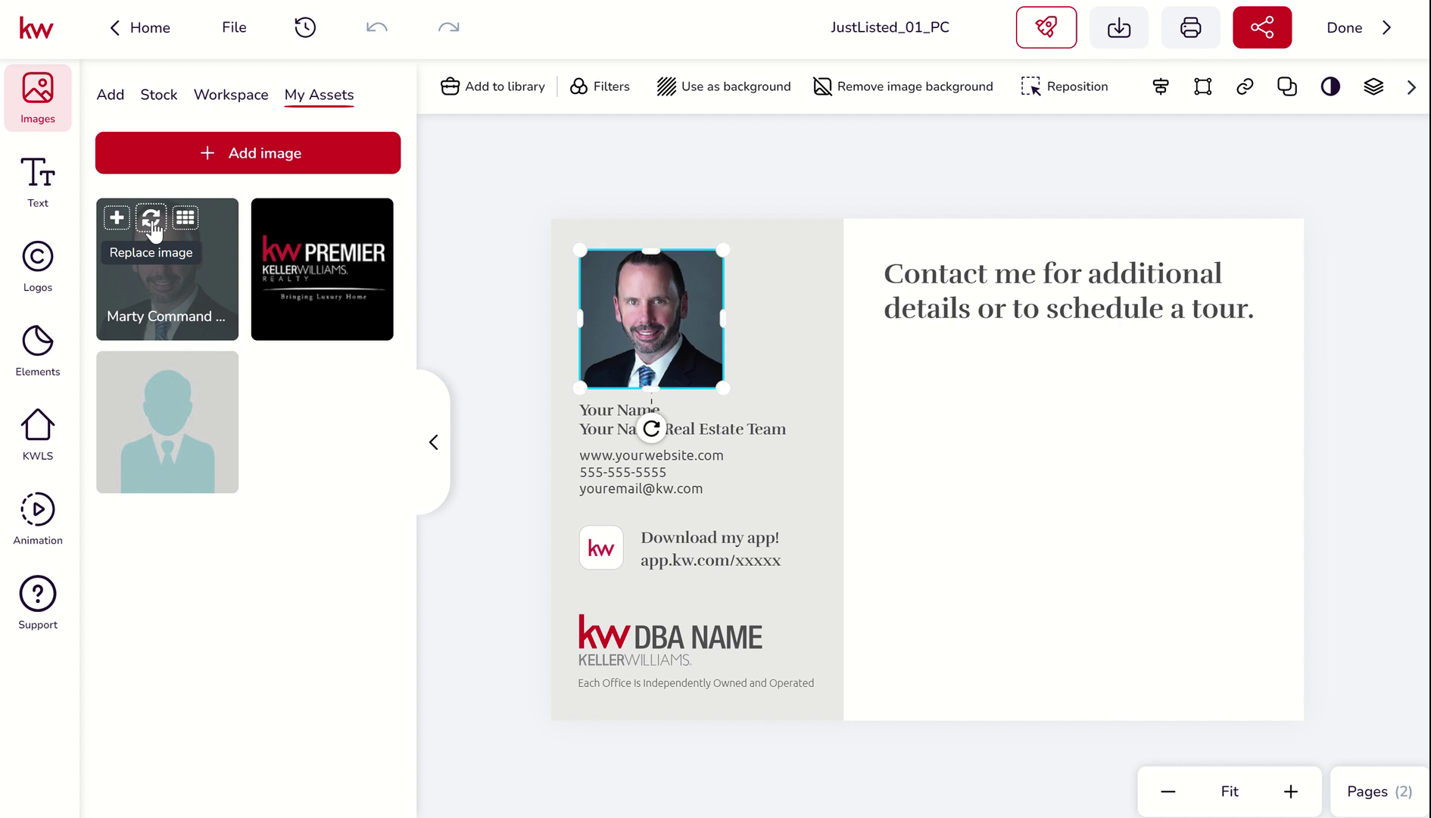
Step: Review the name, contact details, 'Download my app!' text and grey left panel
click(618, 429)
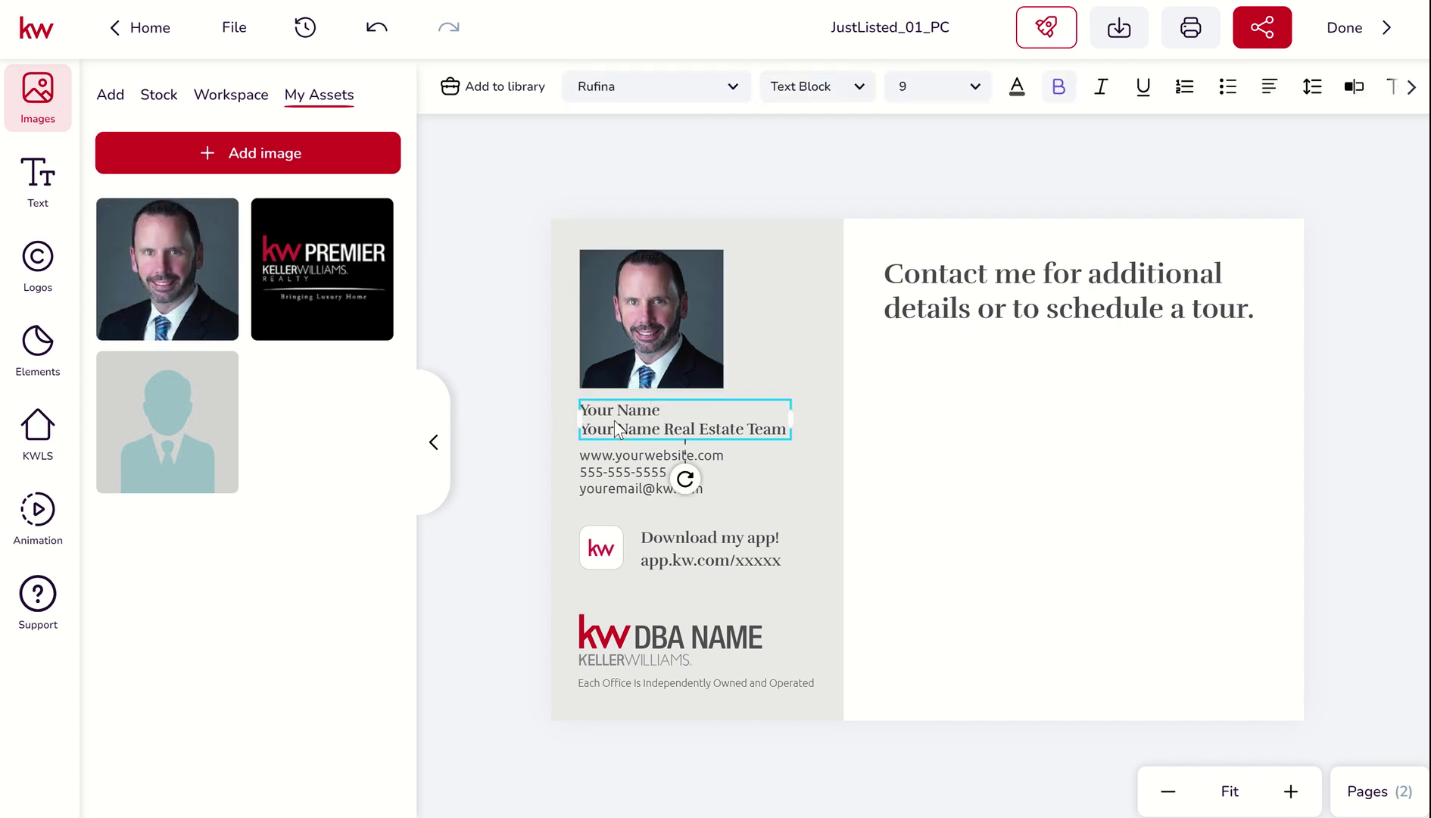
click(625, 461)
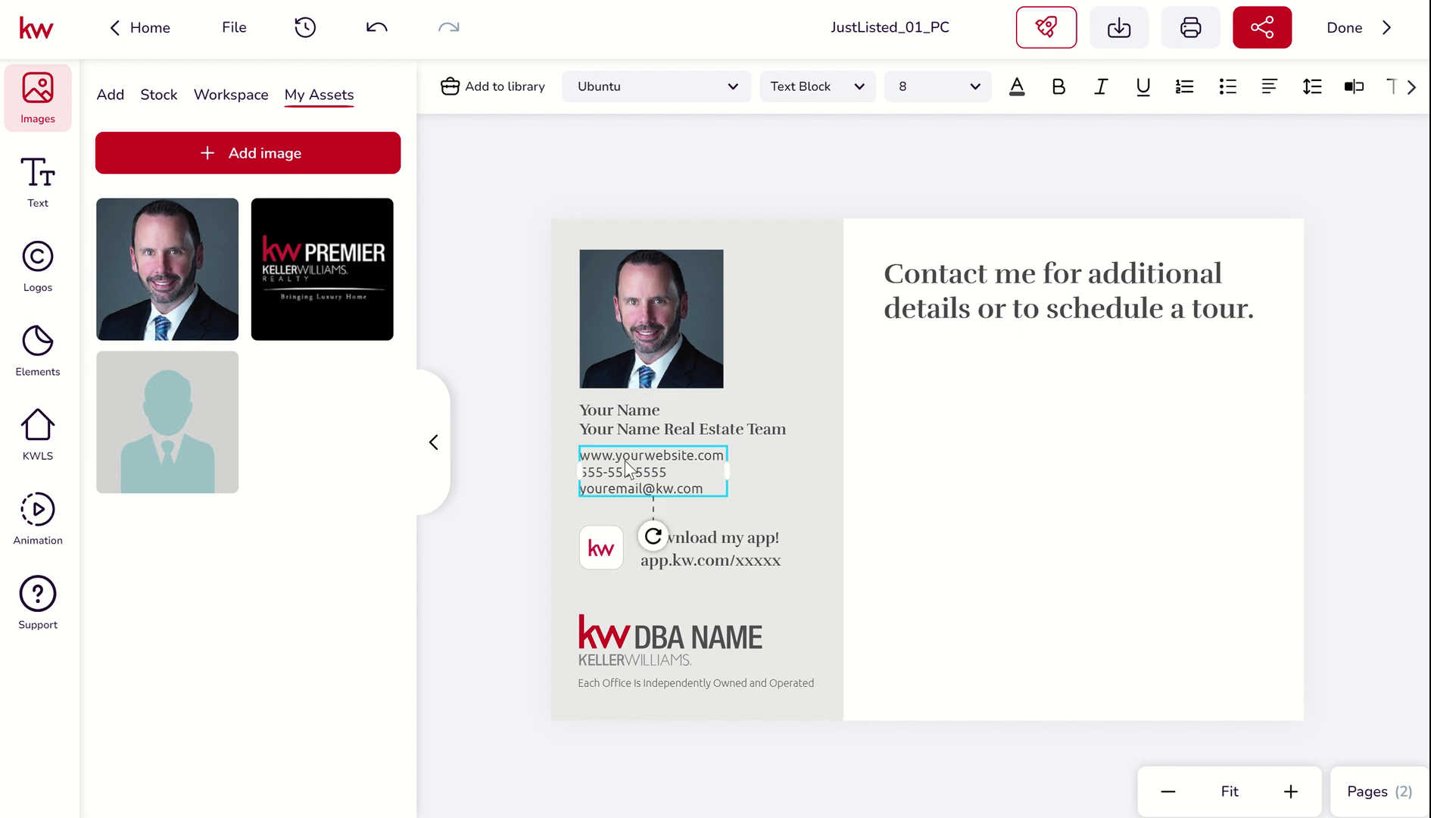
click(708, 550)
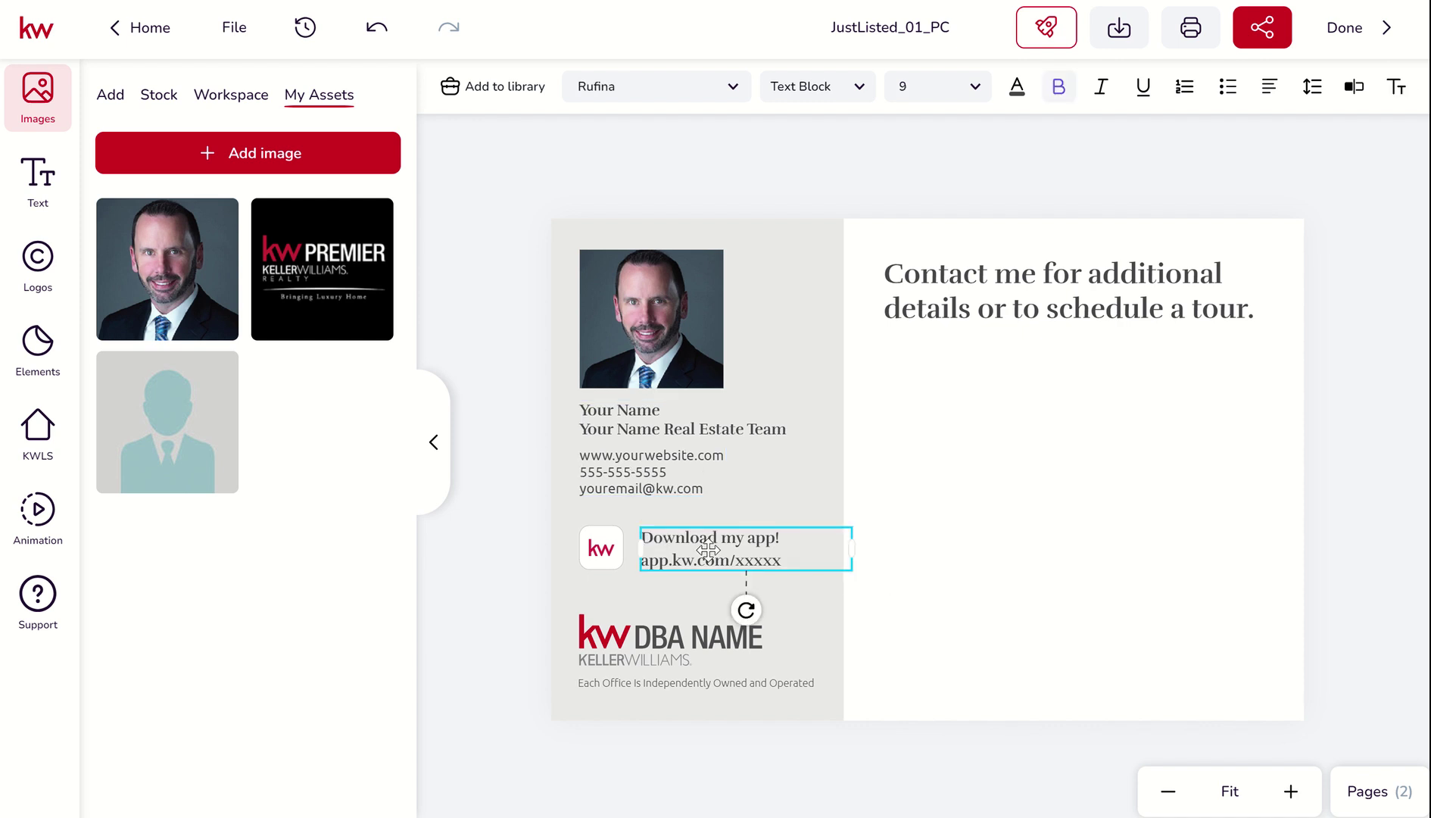
click(661, 642)
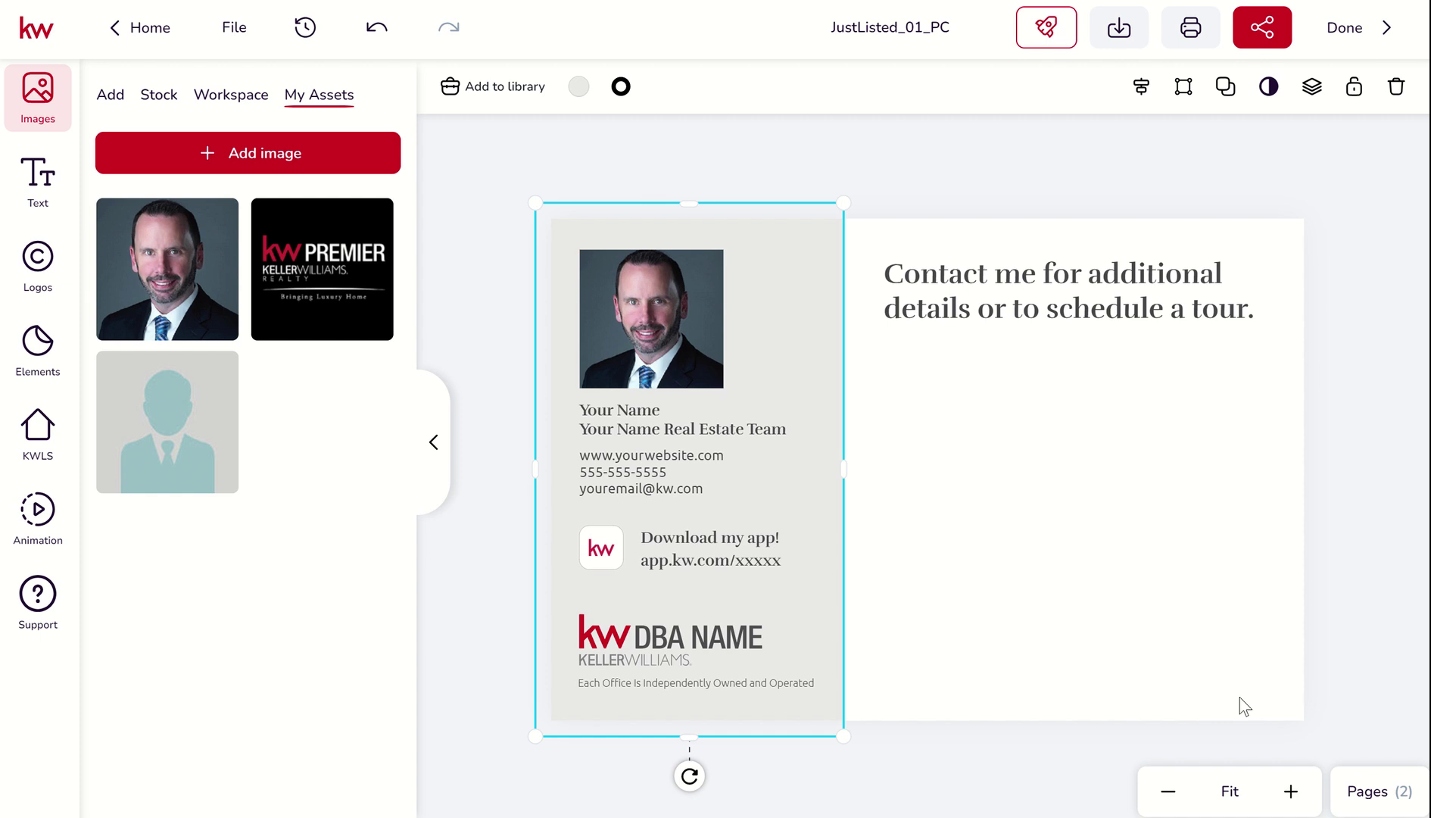
Step: Return to page 1 and rename the design to the Fawnlake Circle - Just Listed title
click(1380, 790)
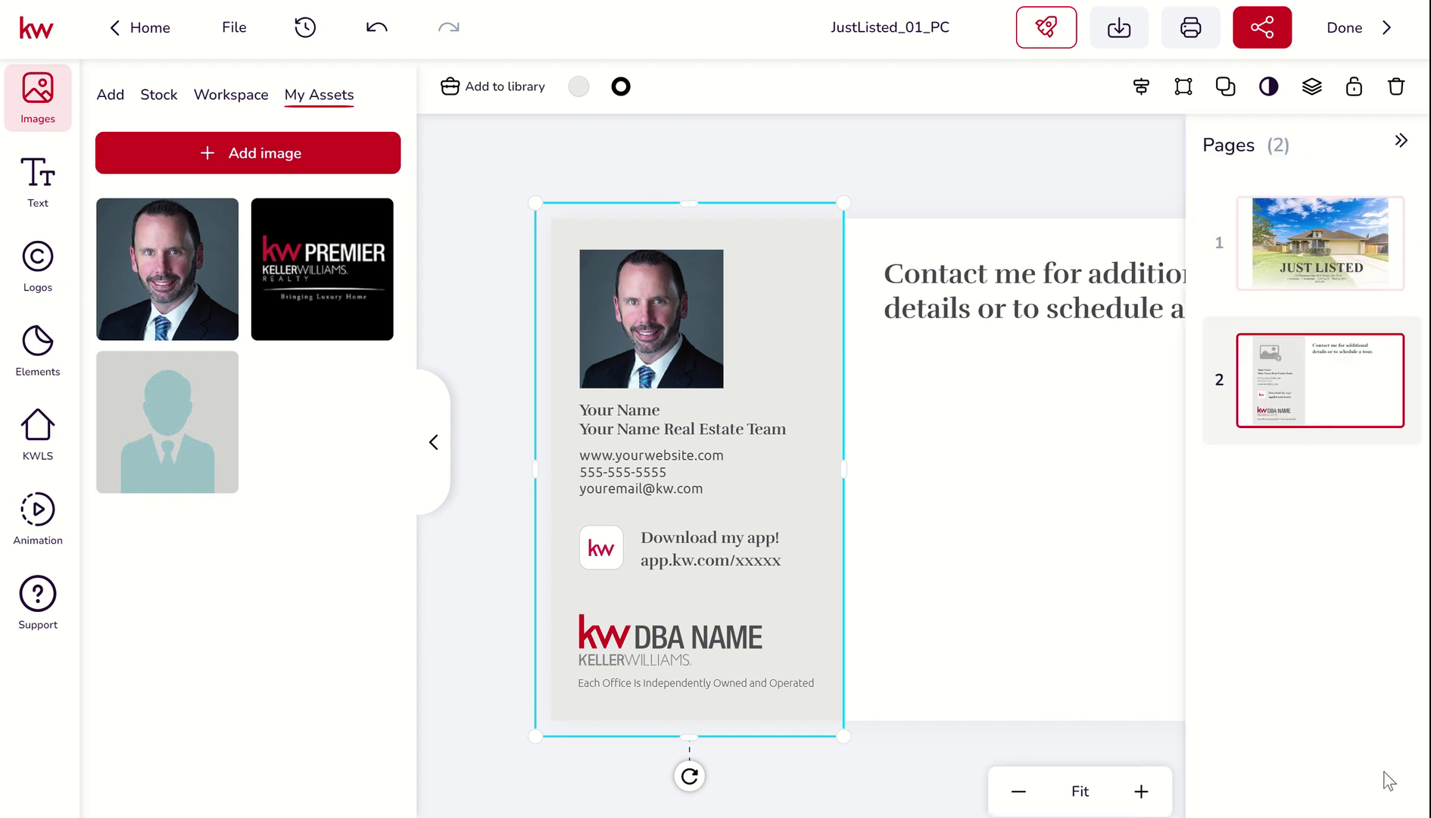
click(1336, 253)
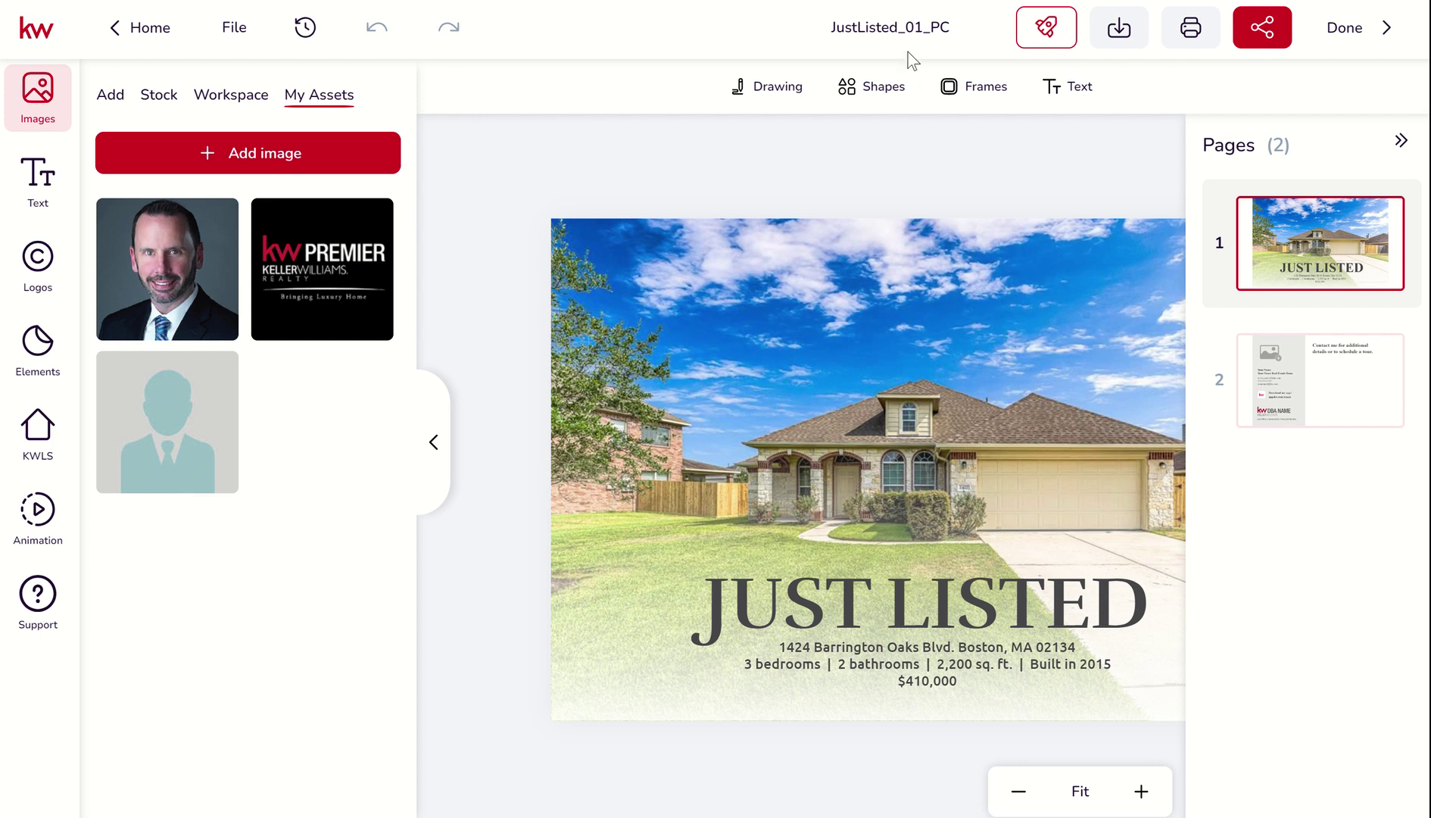
click(893, 30)
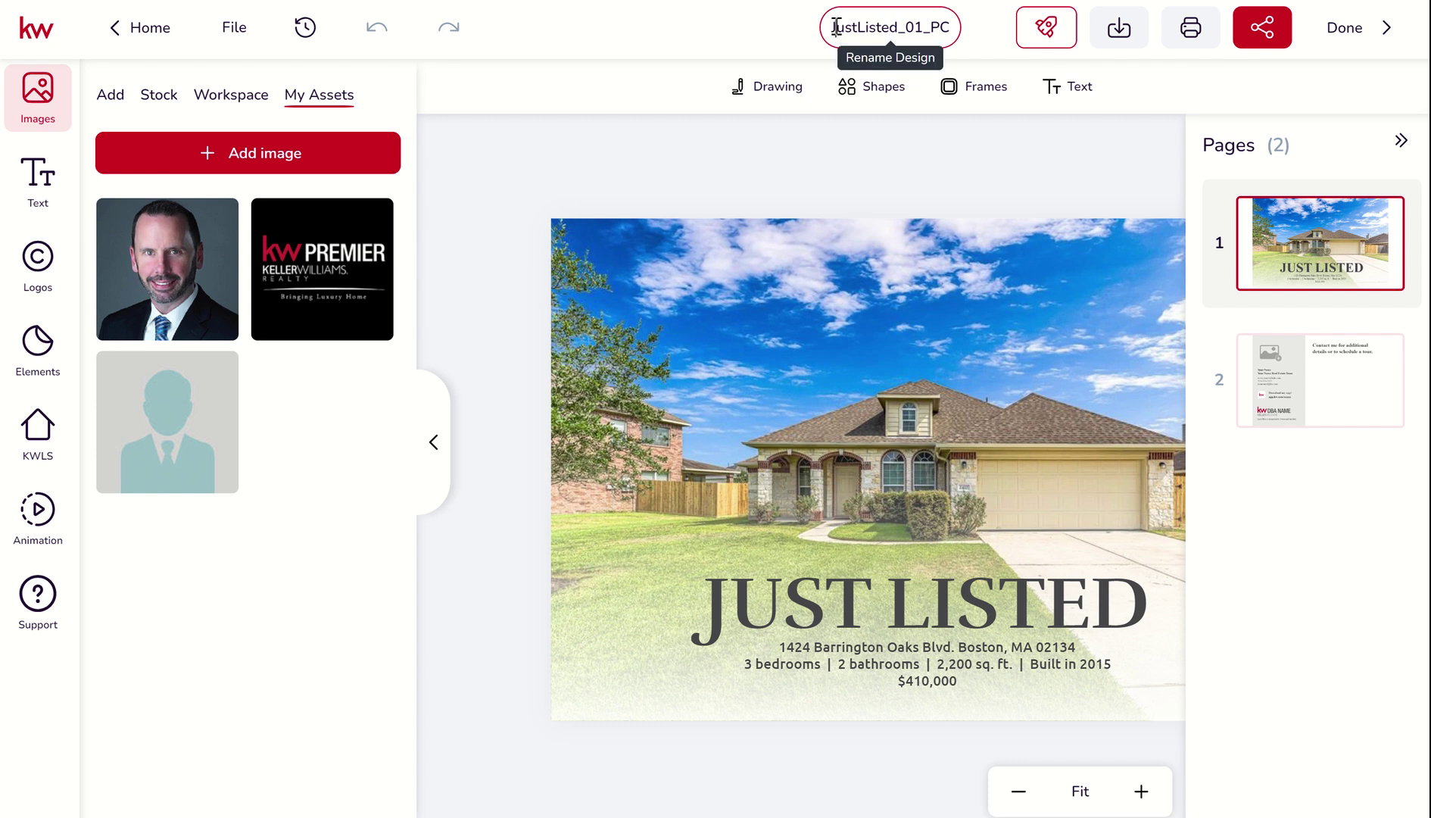
key(ctrl+a)
text(J)
text(422 Fanwlake C)
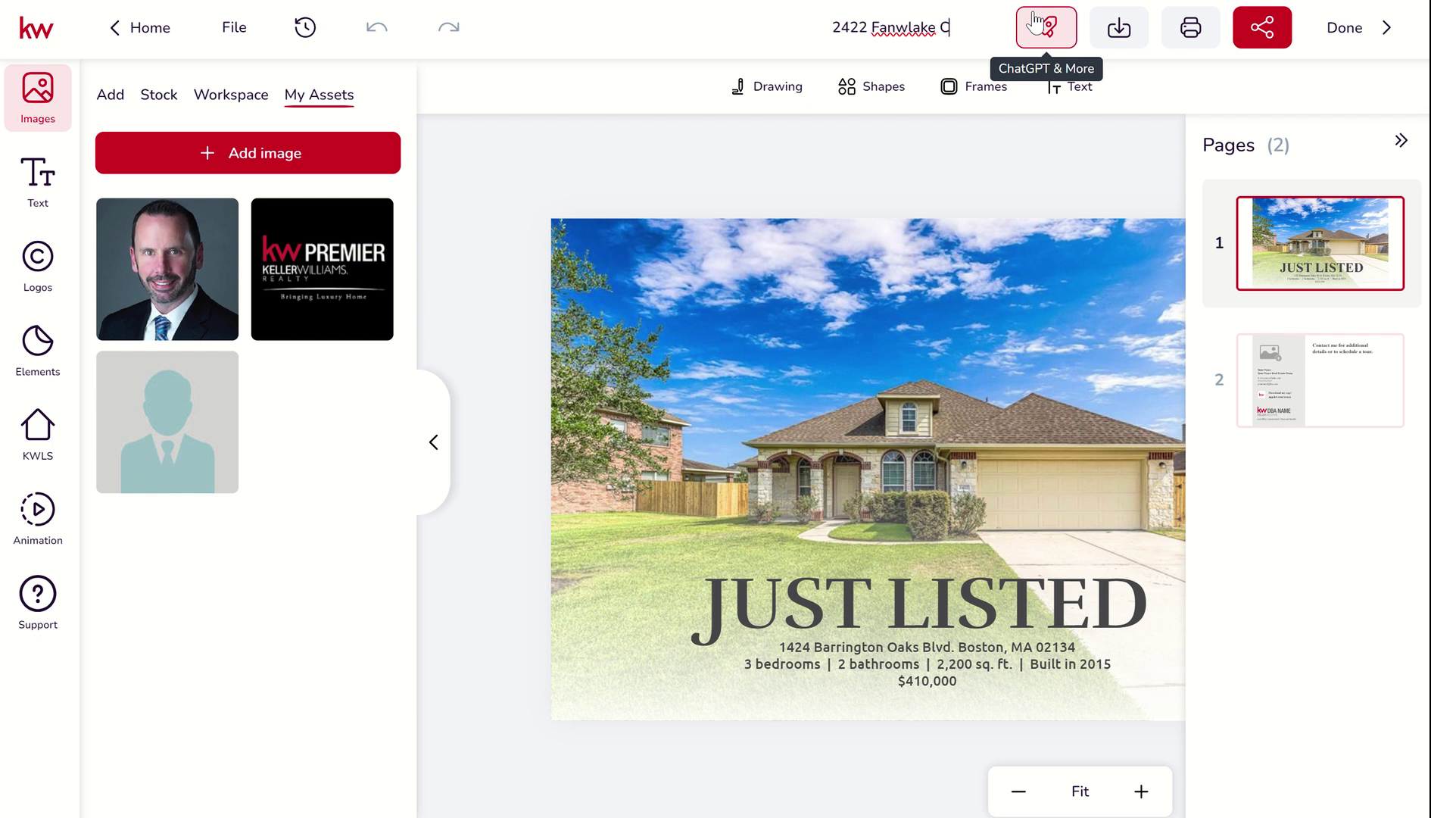
text(ircle -)
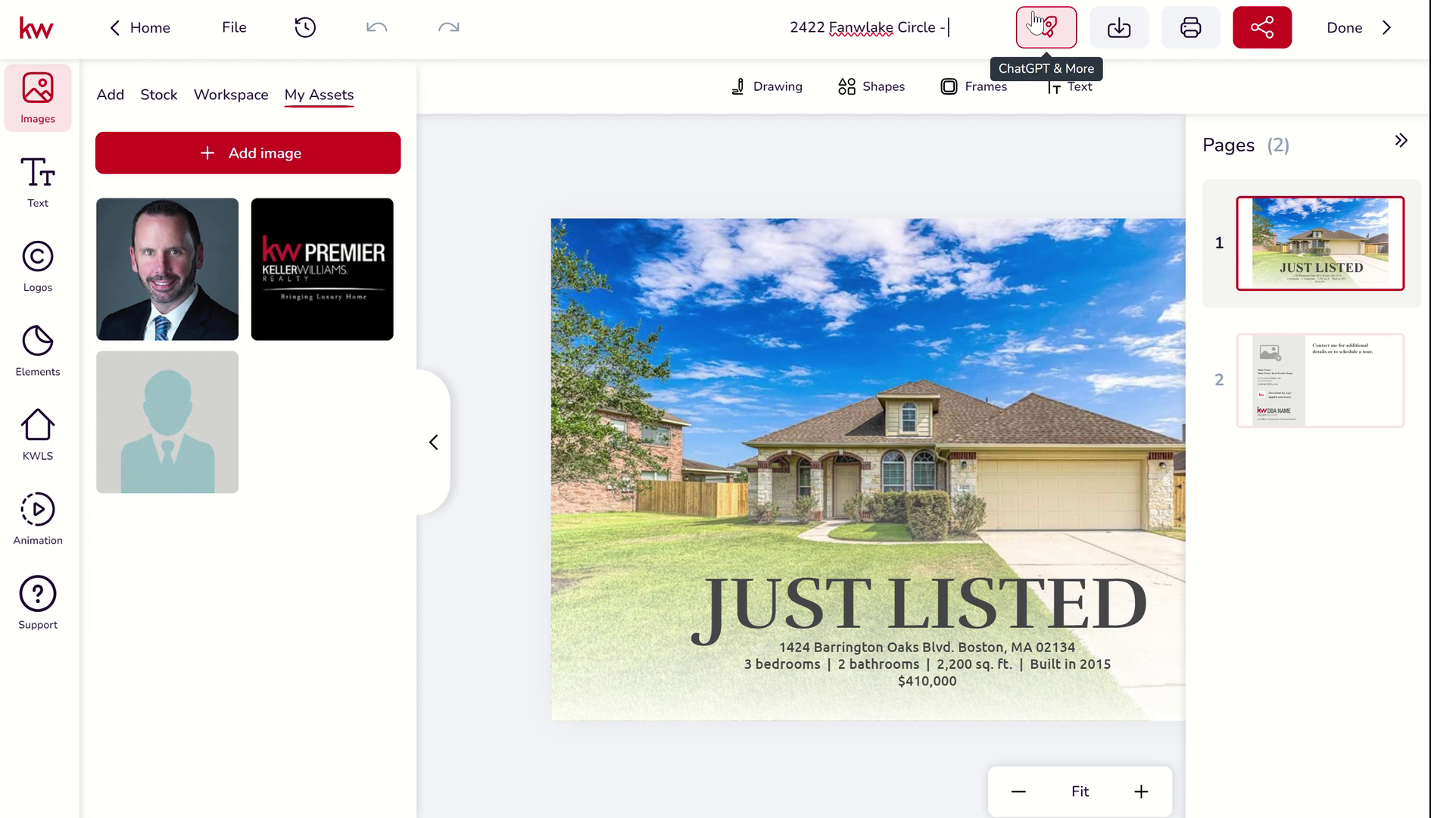
text( Just Listed)
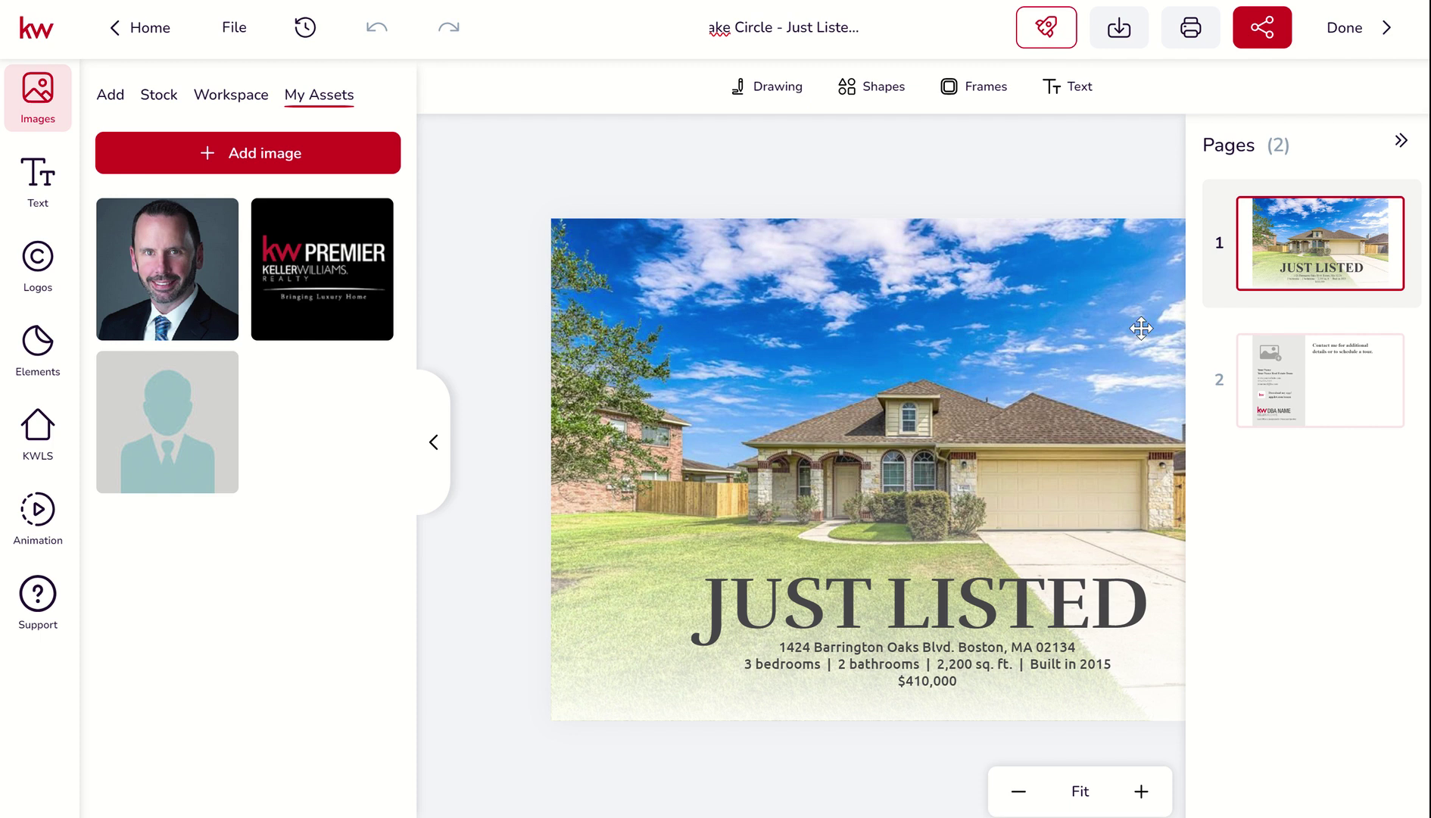
click(1142, 354)
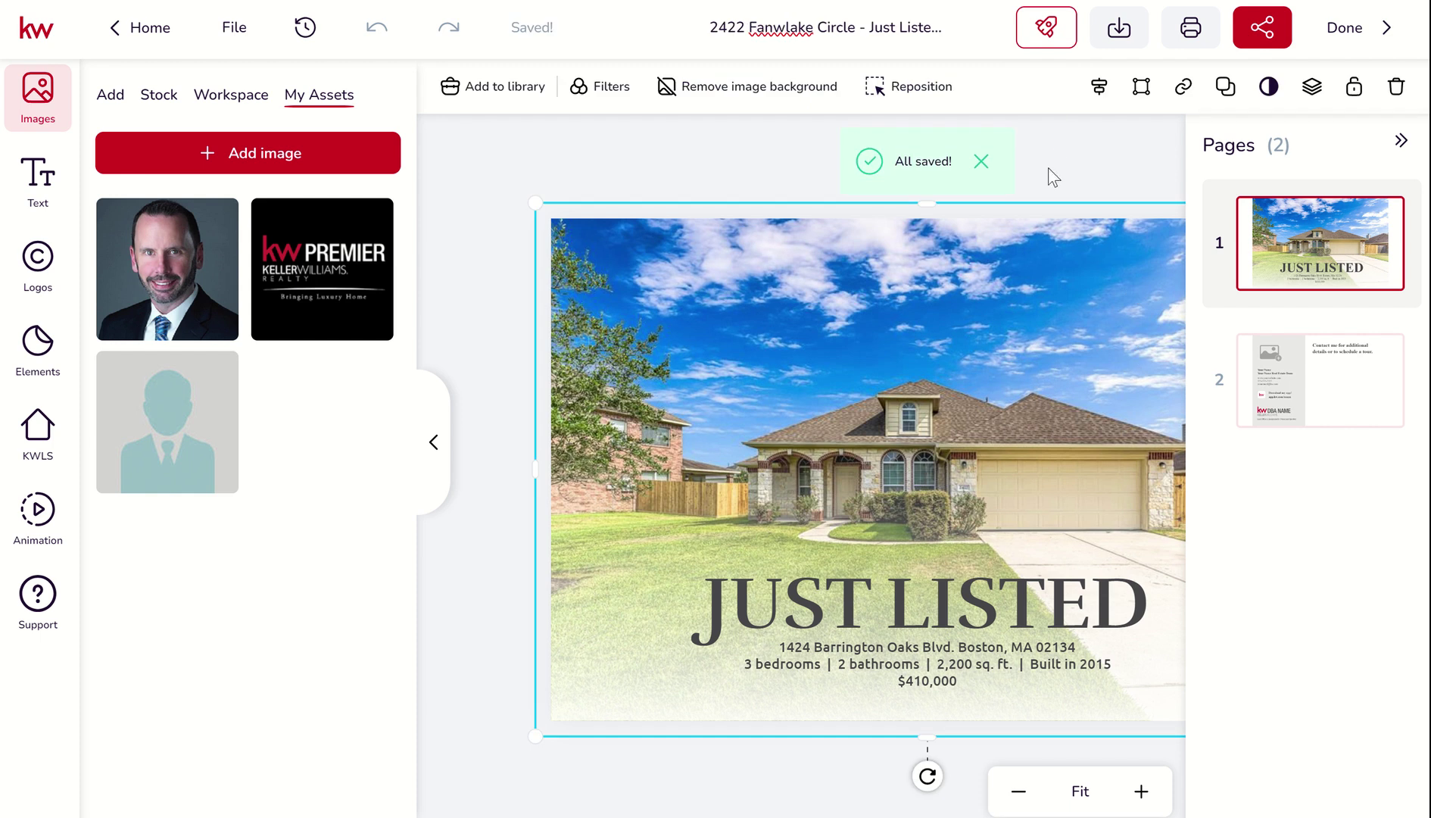
Step: Correct the 'Fanwlake' typo in the design name and confirm it
click(779, 22)
key(Delete)
key(End)
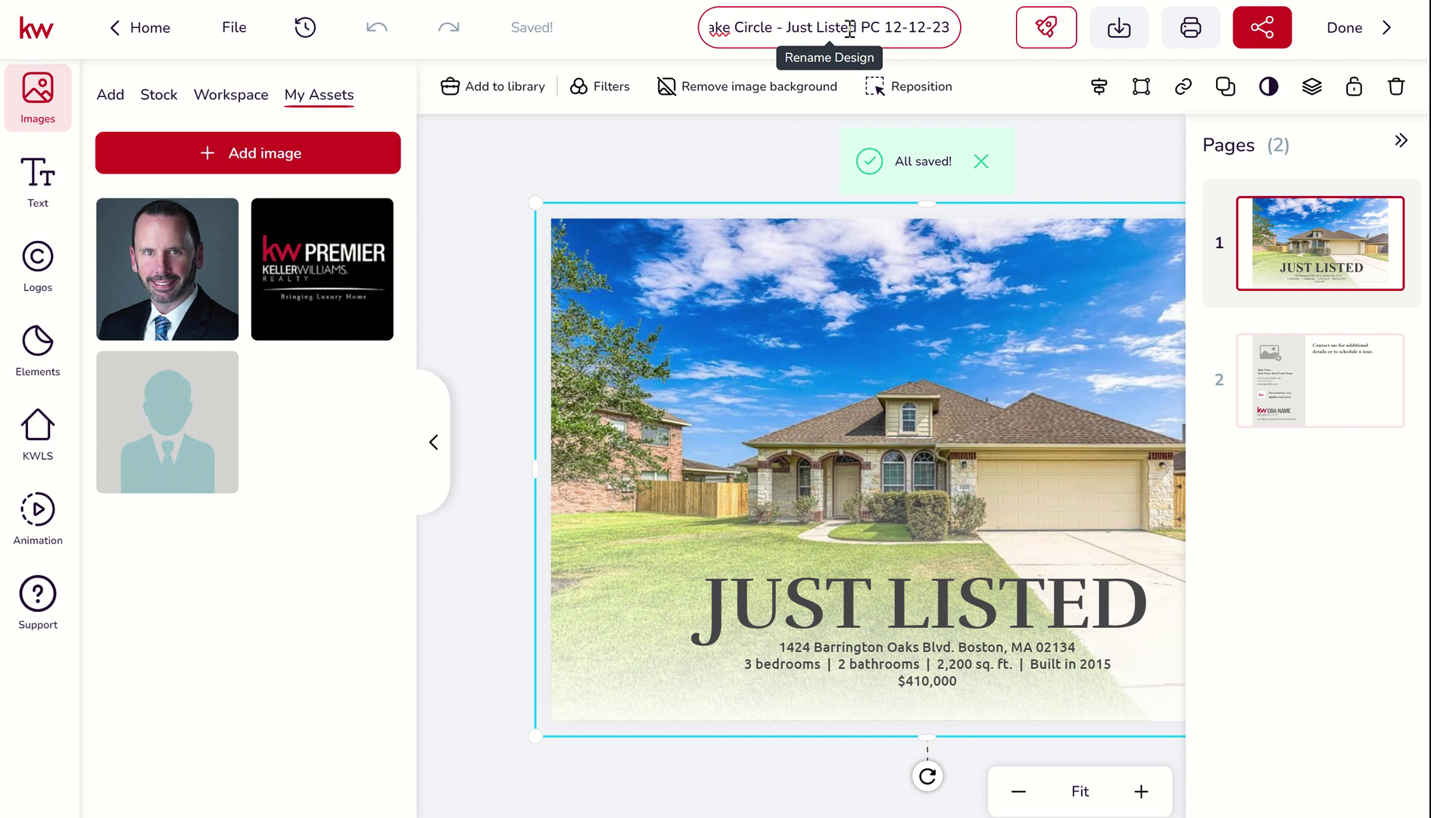
key(Left)
key(Left)
key(Left)
key(Left)
key(Left)
key(Left)
key(Left)
key(Left)
key(Left)
key(Left)
key(Left)
key(Left)
key(Left)
key(Left)
key(Left)
key(Left)
key(Left)
key(Left)
key(Left)
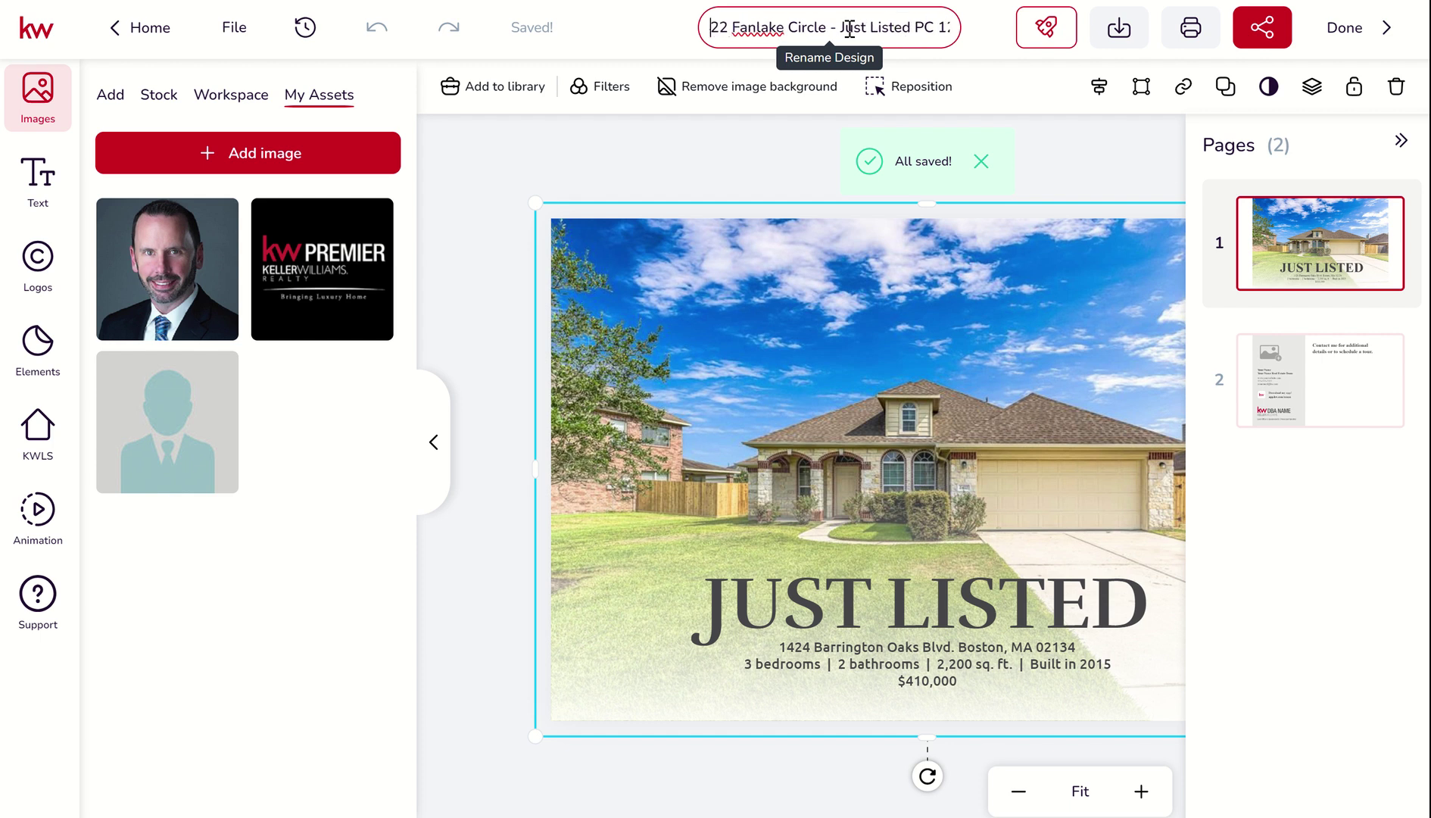
text(w)
key(Return)
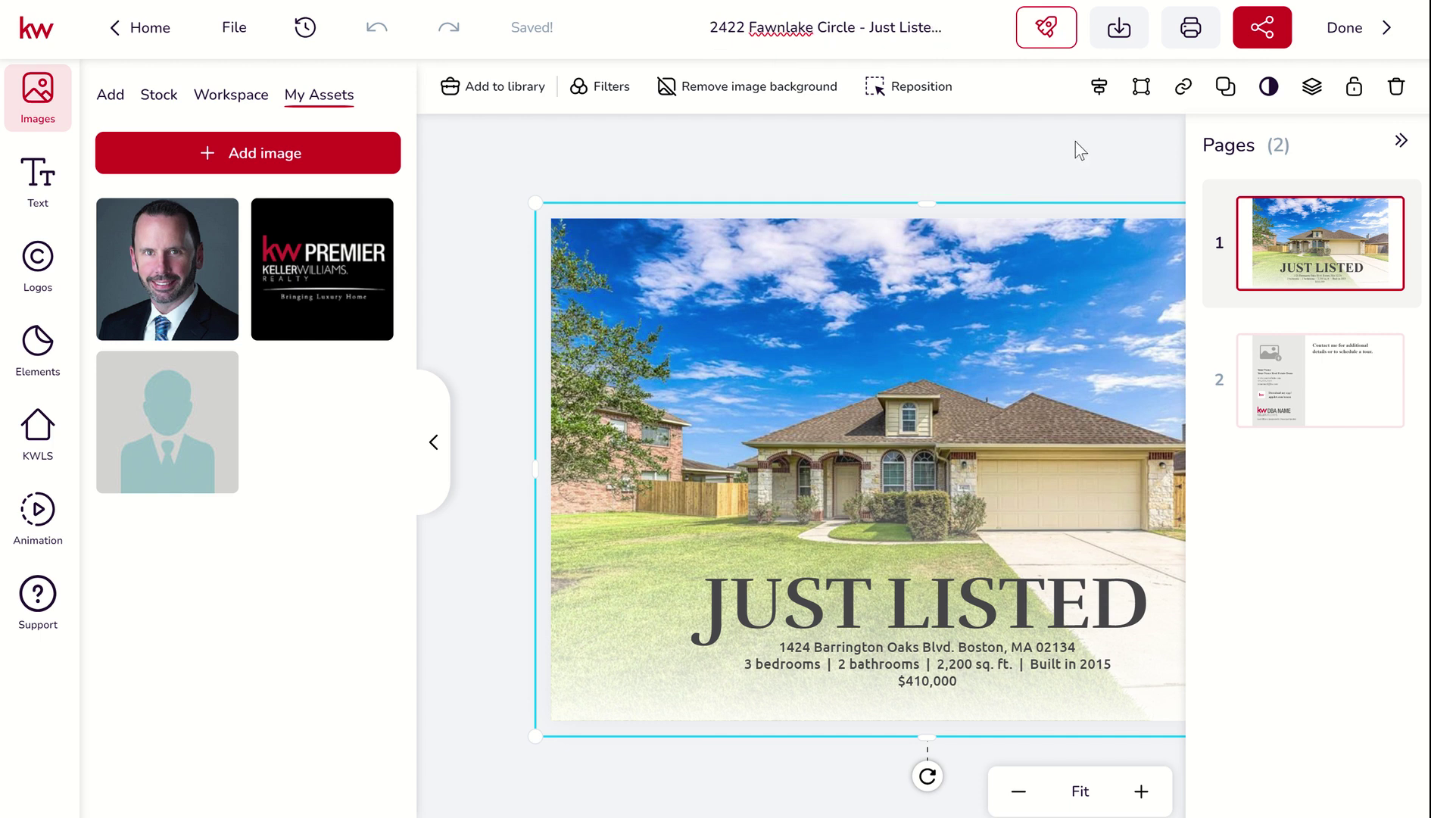
Step: Set the download file type to PDF for Printing, keeping 0.125 in bleed
click(1124, 27)
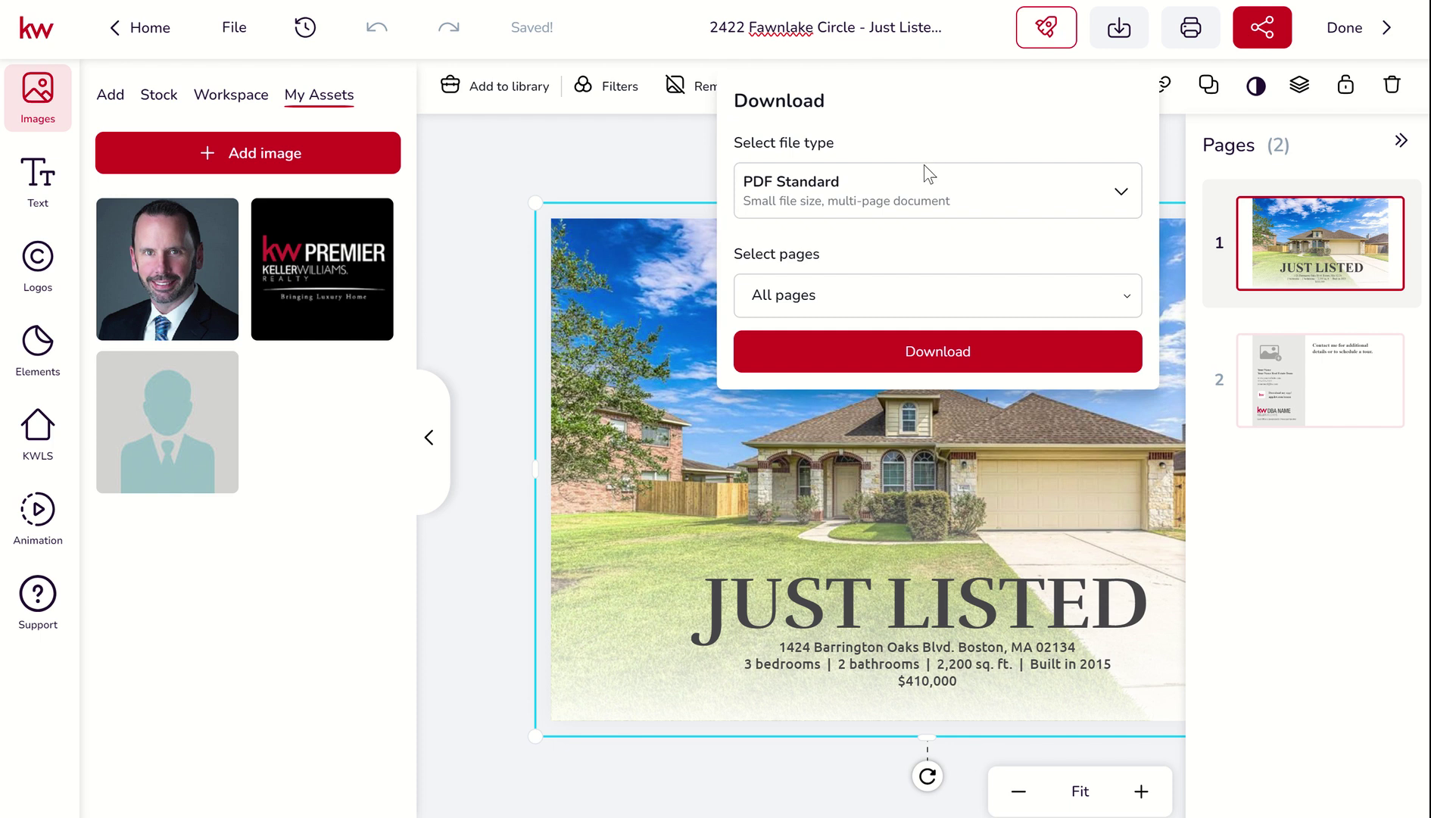
click(960, 205)
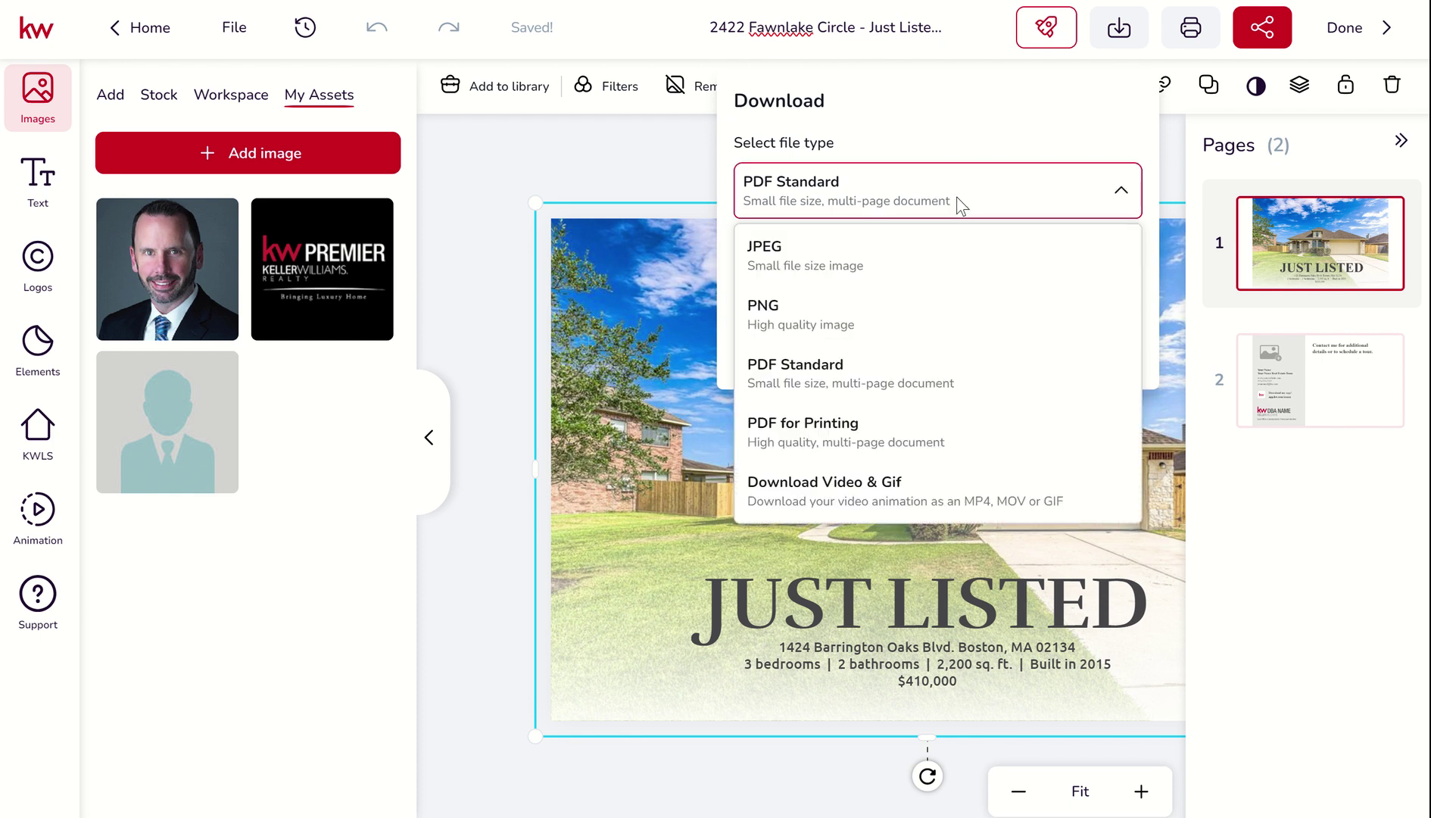
click(832, 433)
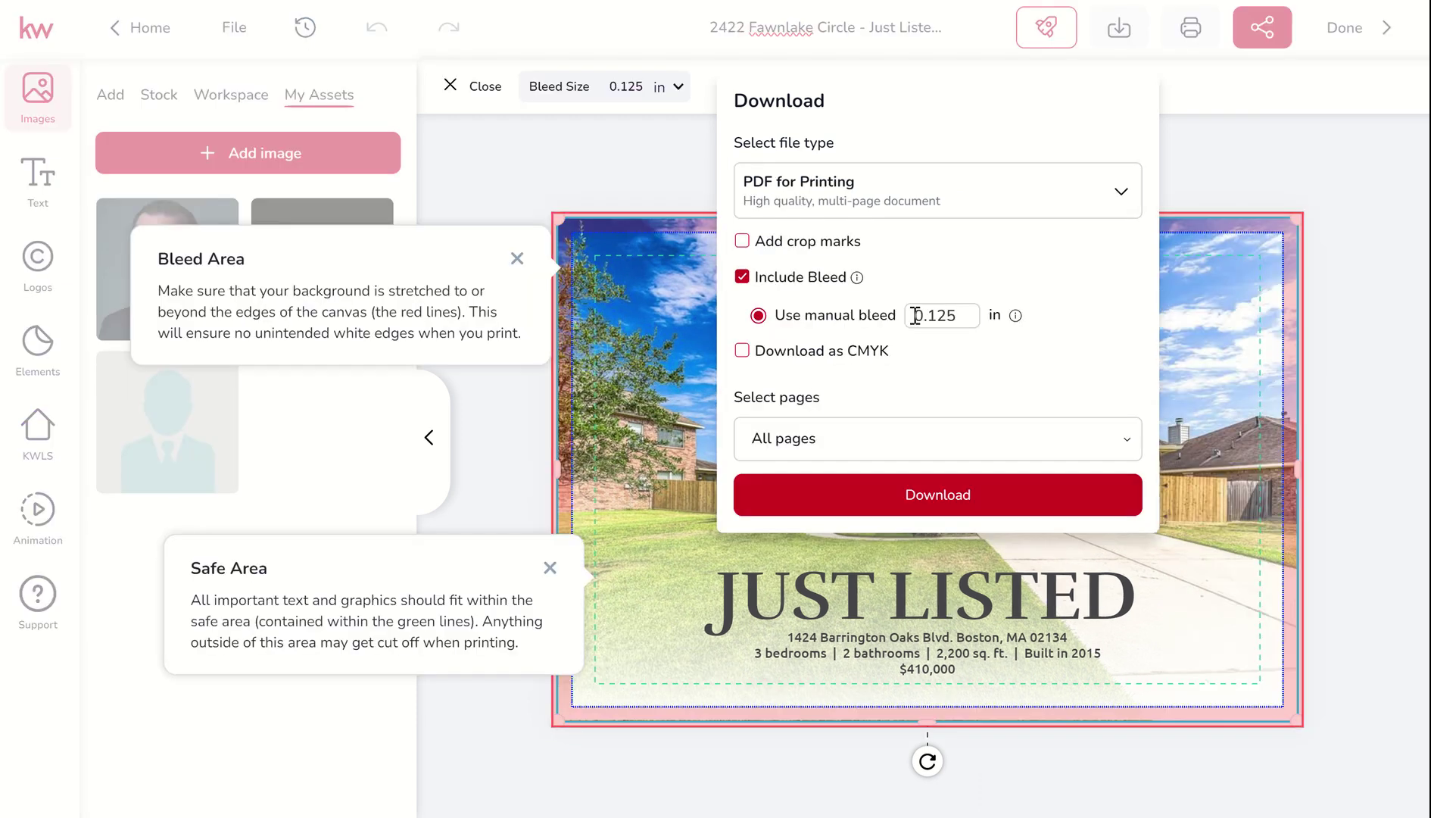
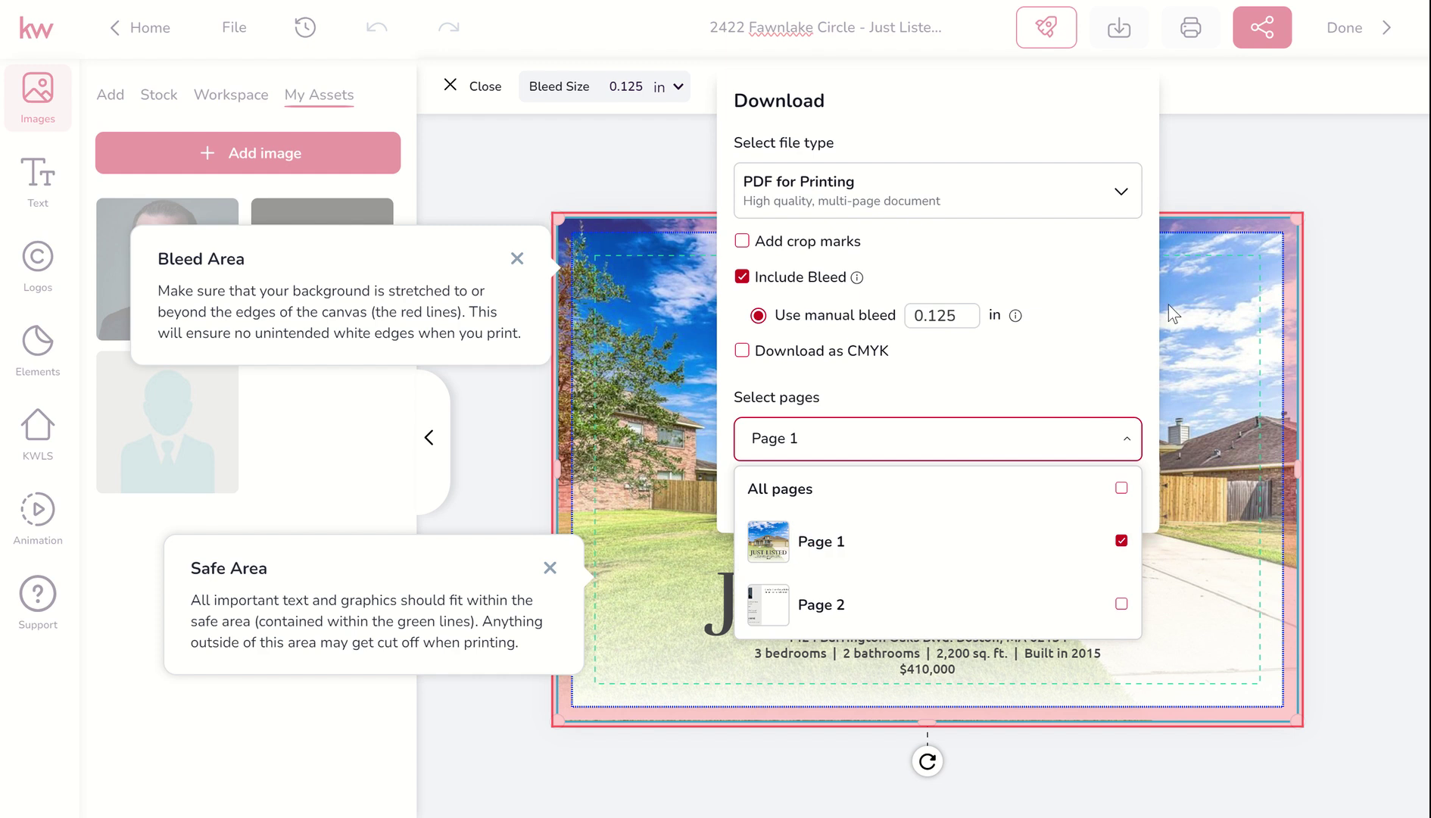
Step: Download the postcard as a print PDF with 0.125 in bleed, limited to Page 1 only
click(1235, 214)
click(1235, 213)
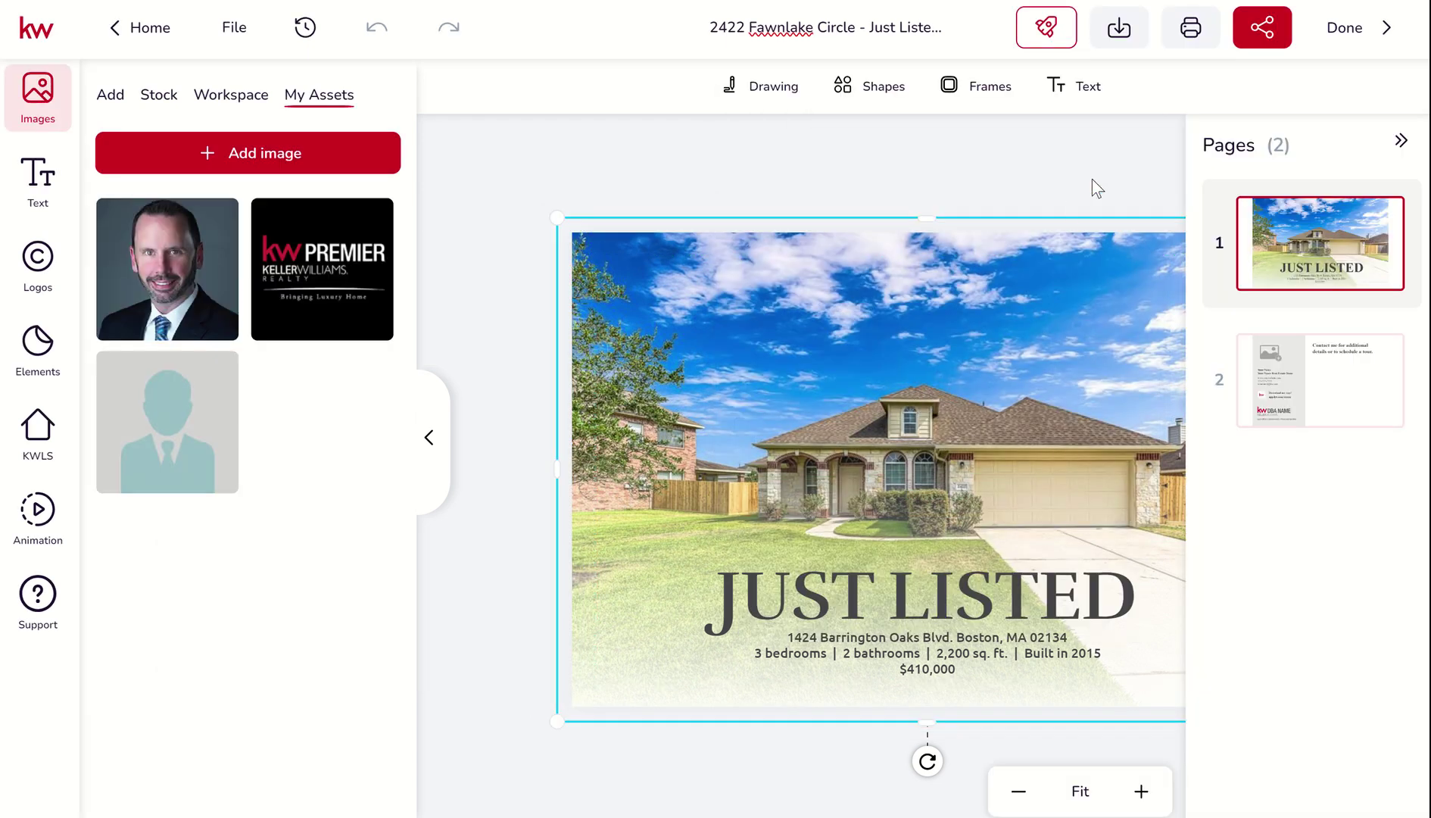
click(1100, 25)
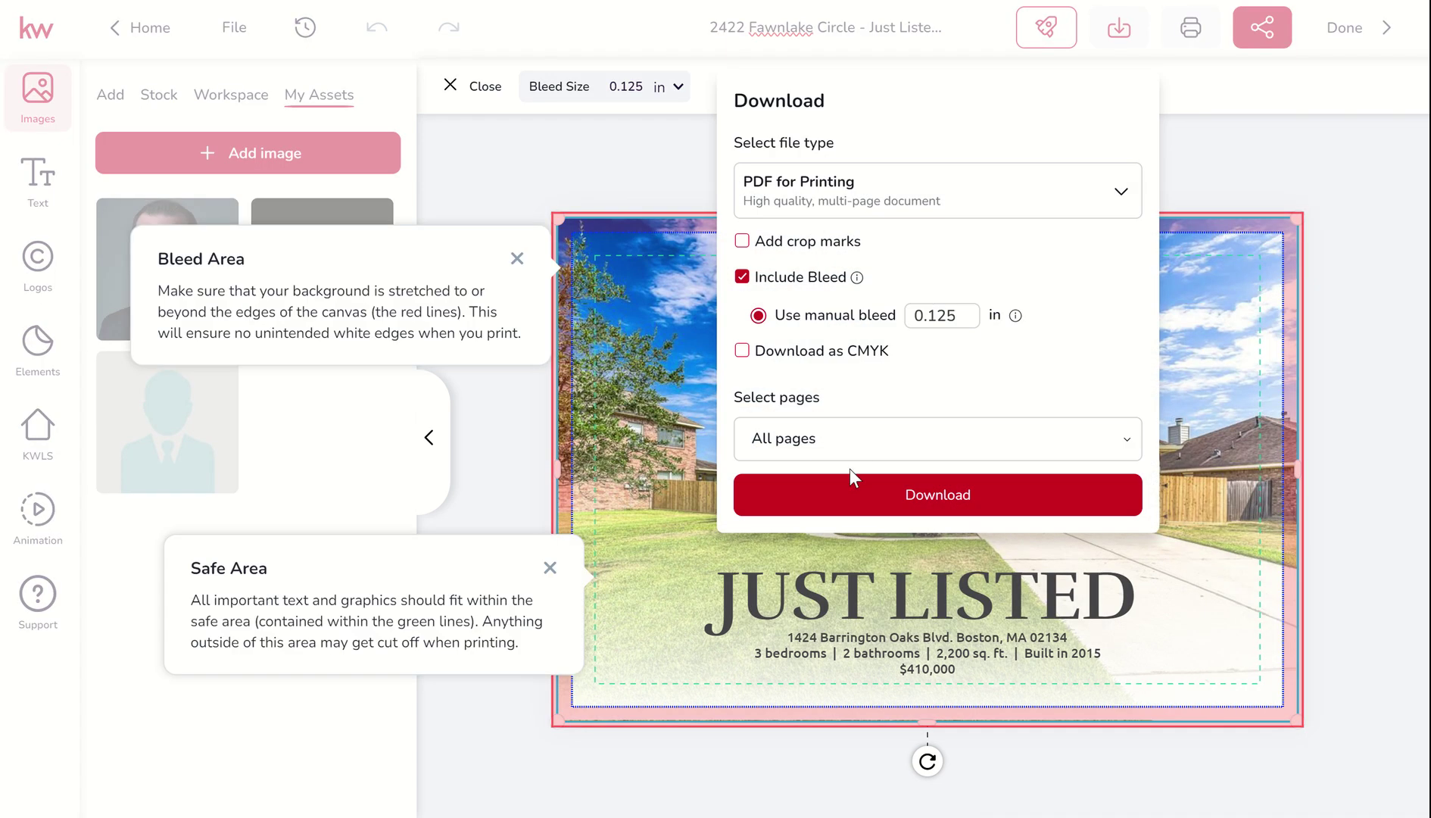
click(849, 444)
click(818, 551)
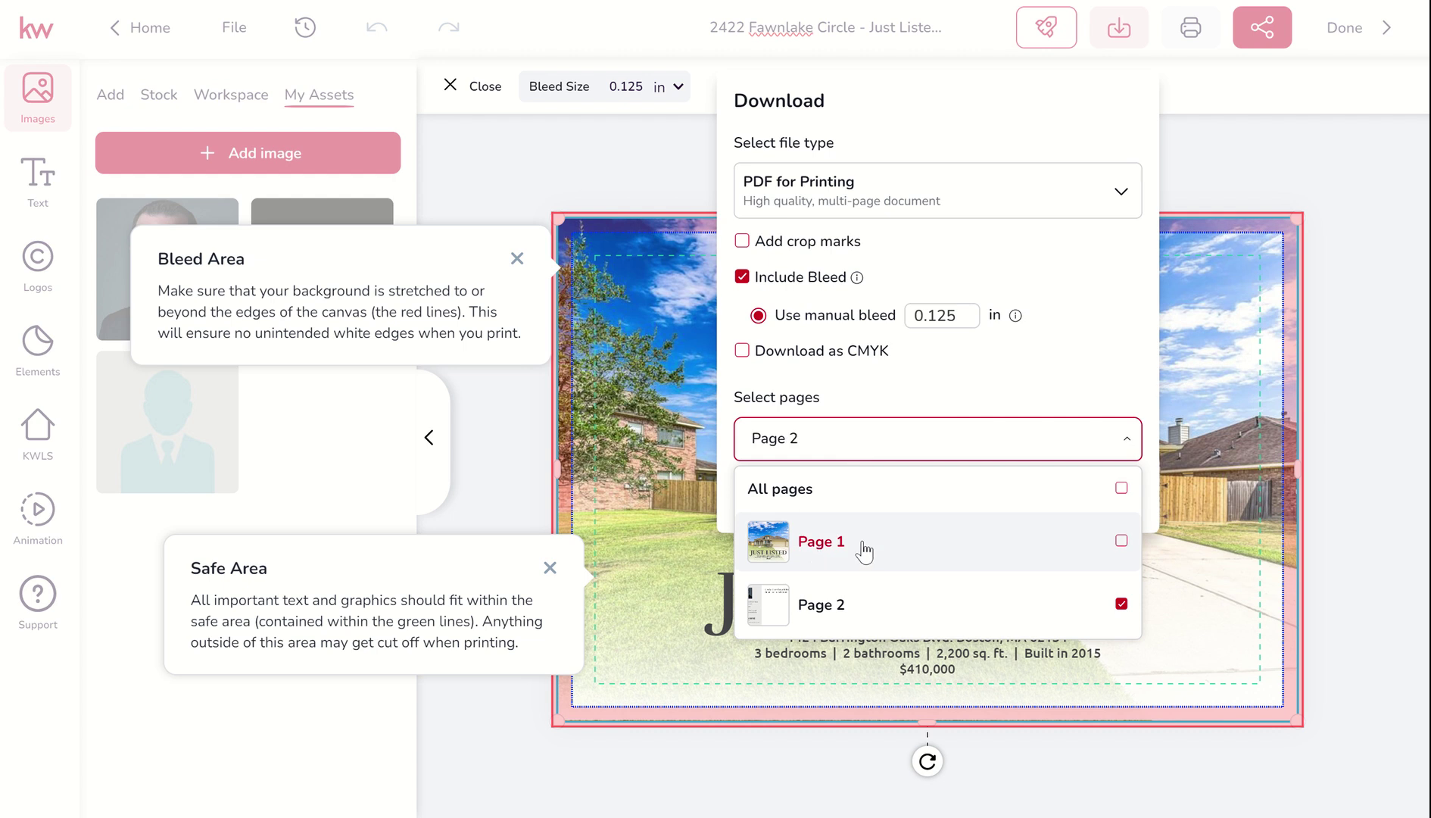
click(855, 596)
click(889, 543)
click(1015, 353)
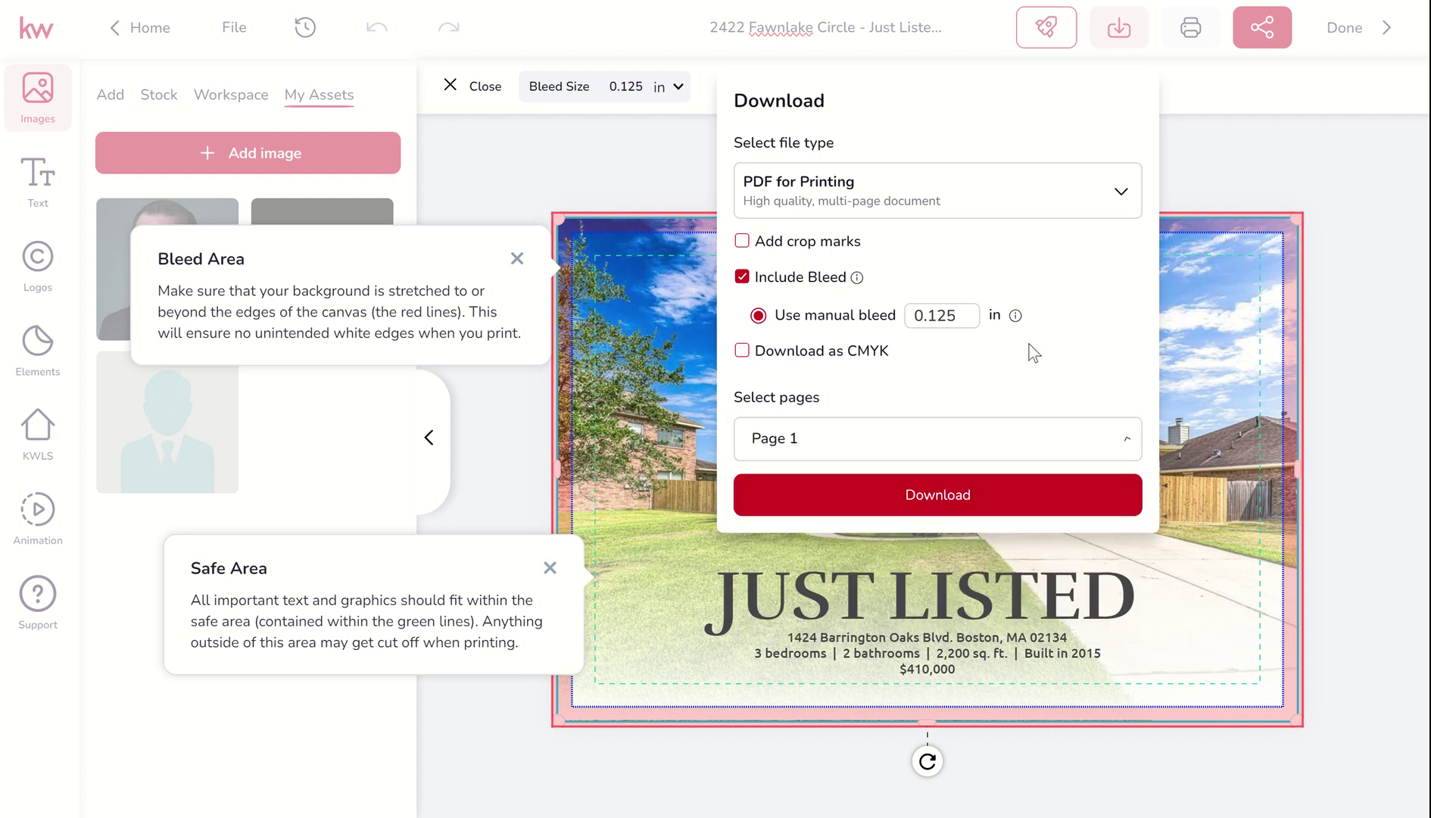
click(931, 494)
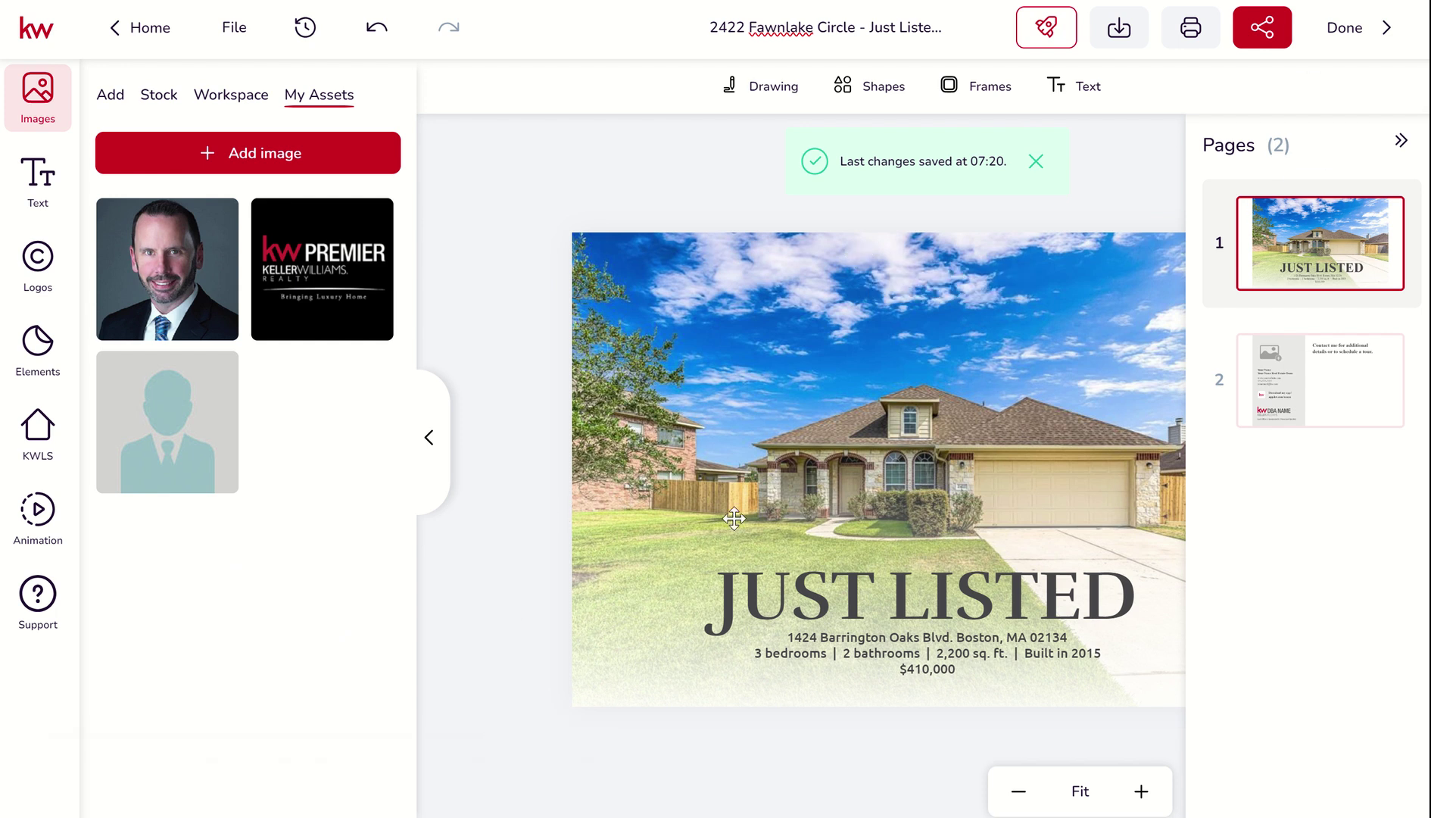
Step: Download Page 2 alone as a print PDF with the same 0.125 in bleed
click(1116, 35)
click(852, 442)
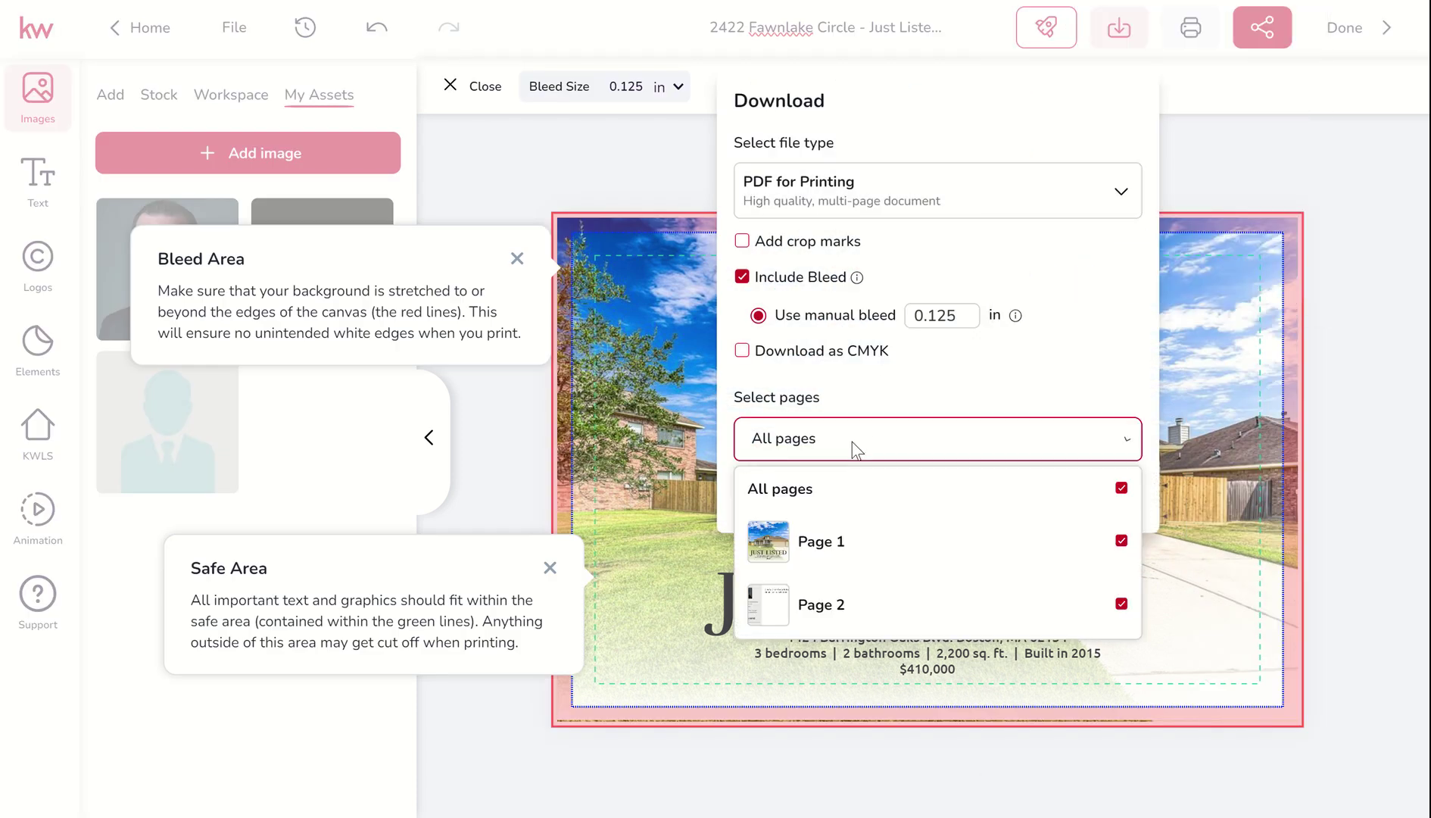
click(839, 602)
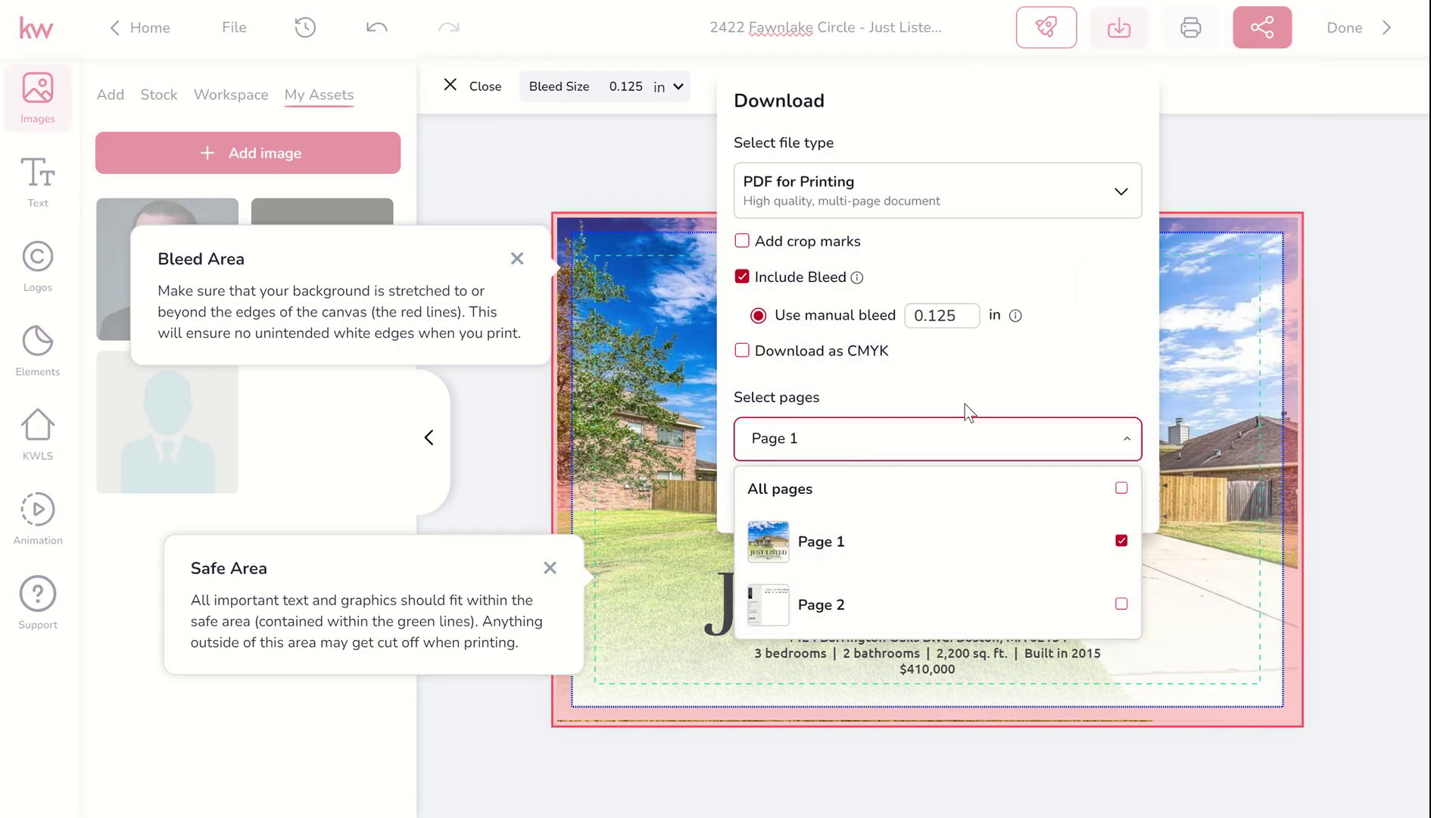
click(1080, 598)
click(1071, 545)
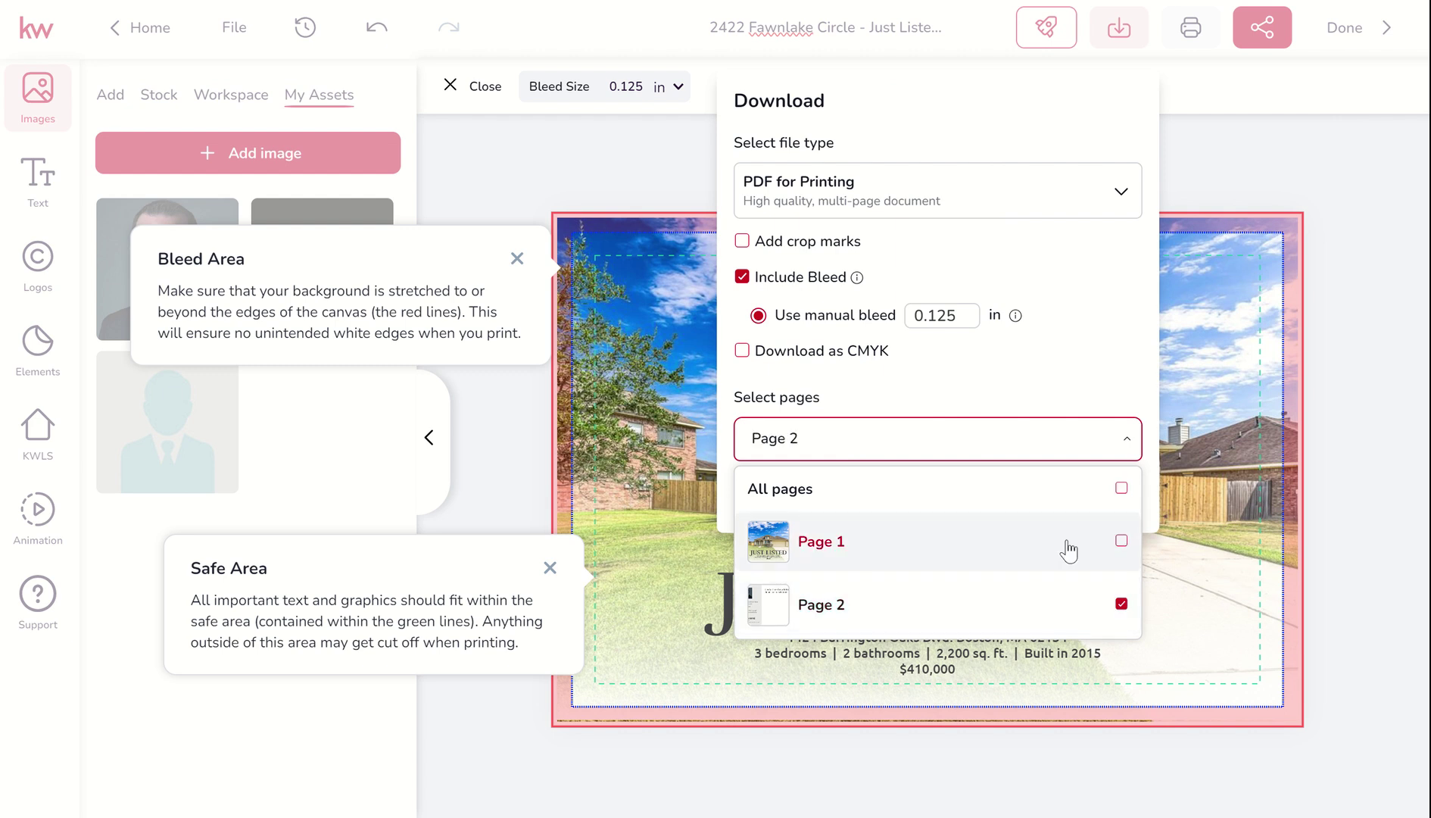
click(1089, 362)
click(1029, 495)
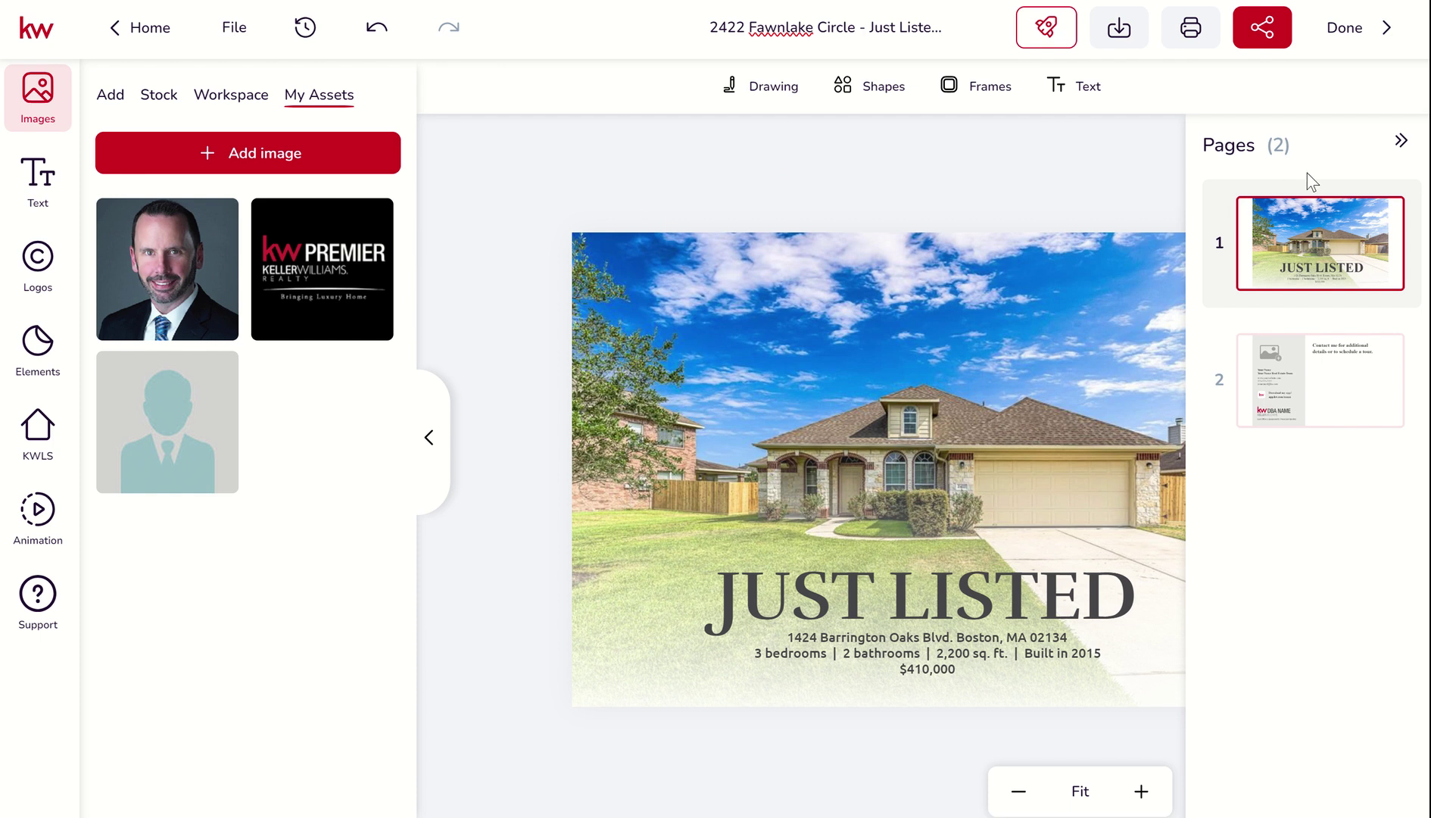
Step: Collapse the Pages thumbnail panel, reopen it from Pages (2), then collapse it again
click(1401, 144)
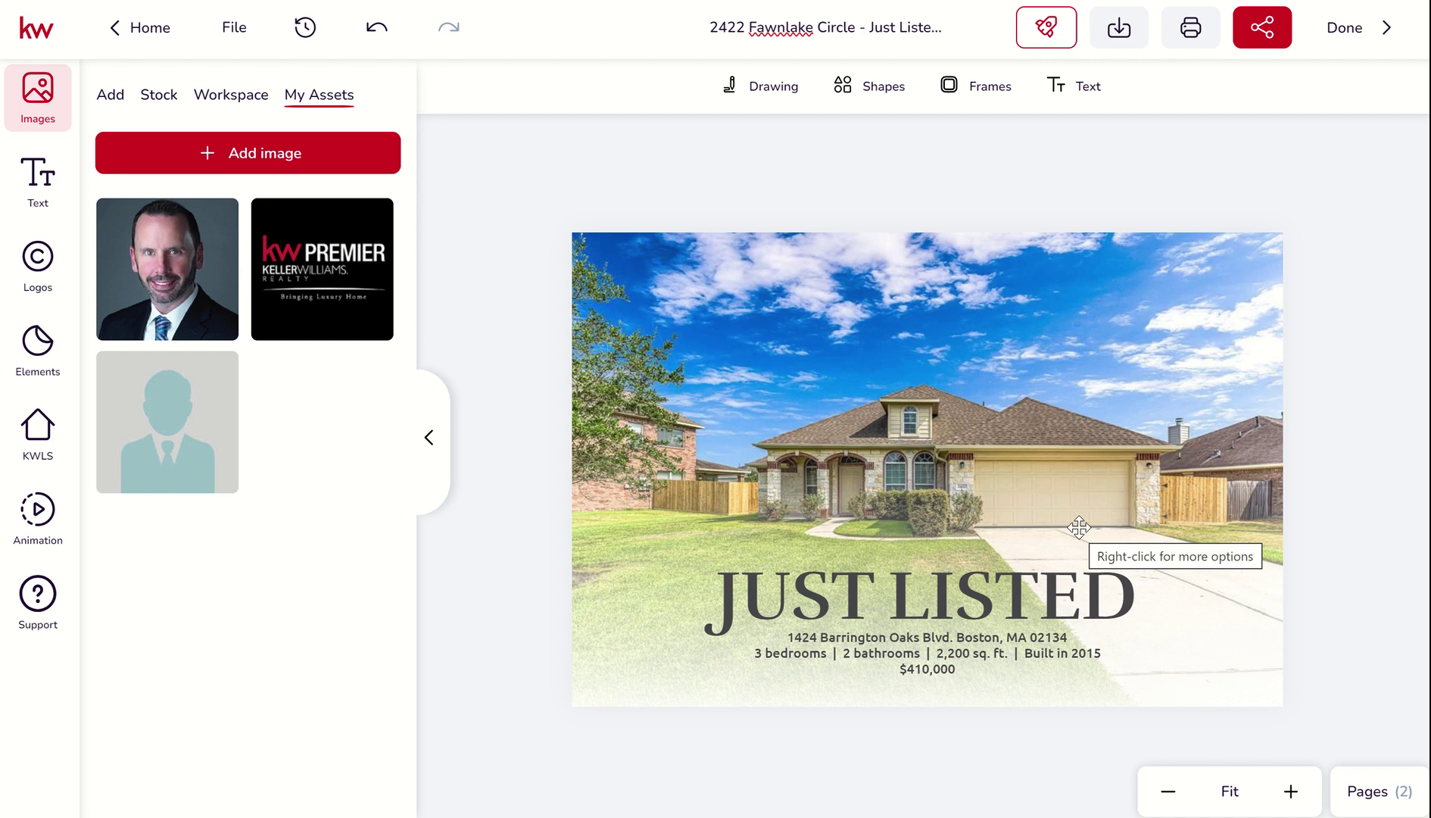
click(1394, 792)
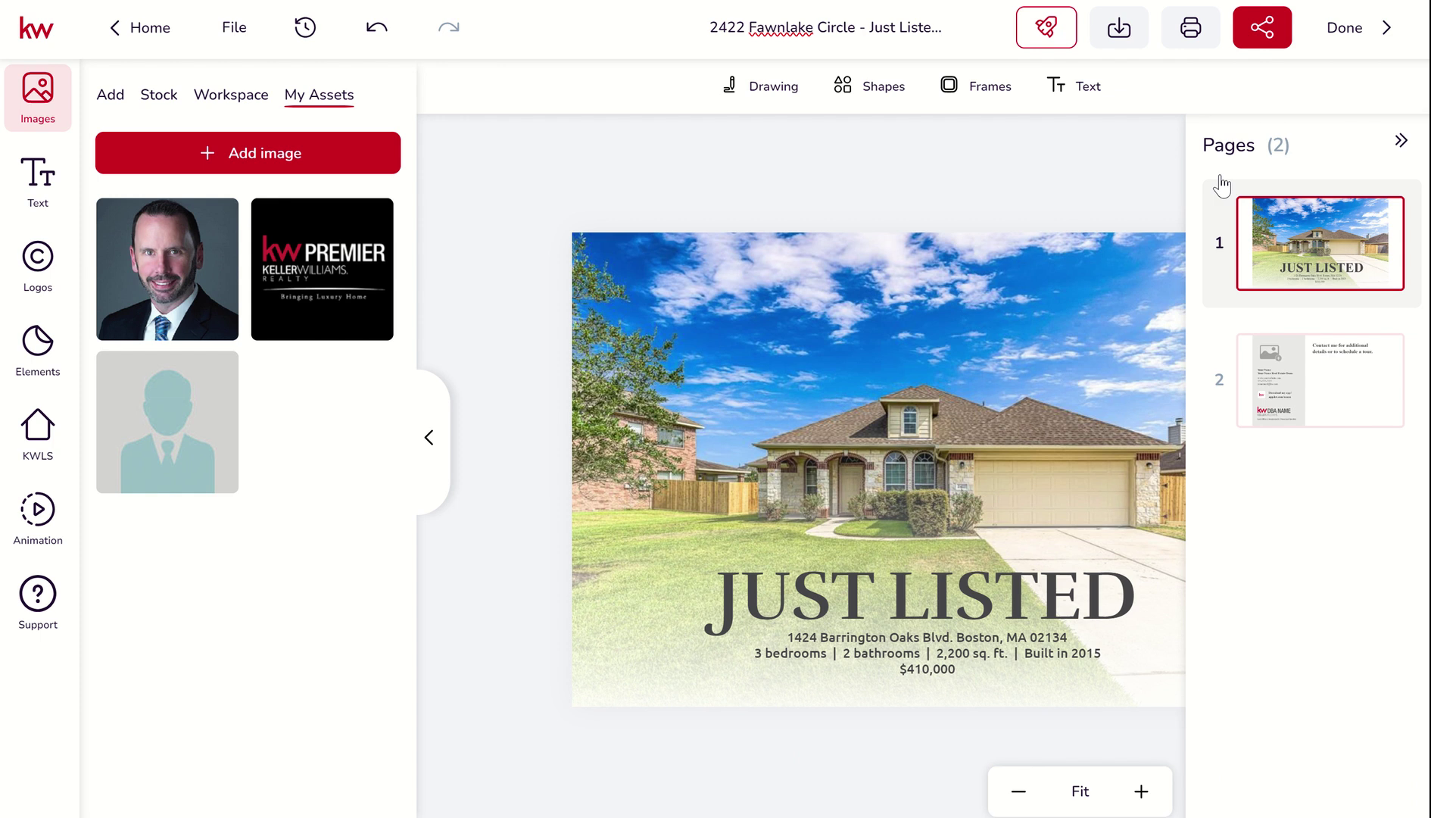
click(1401, 143)
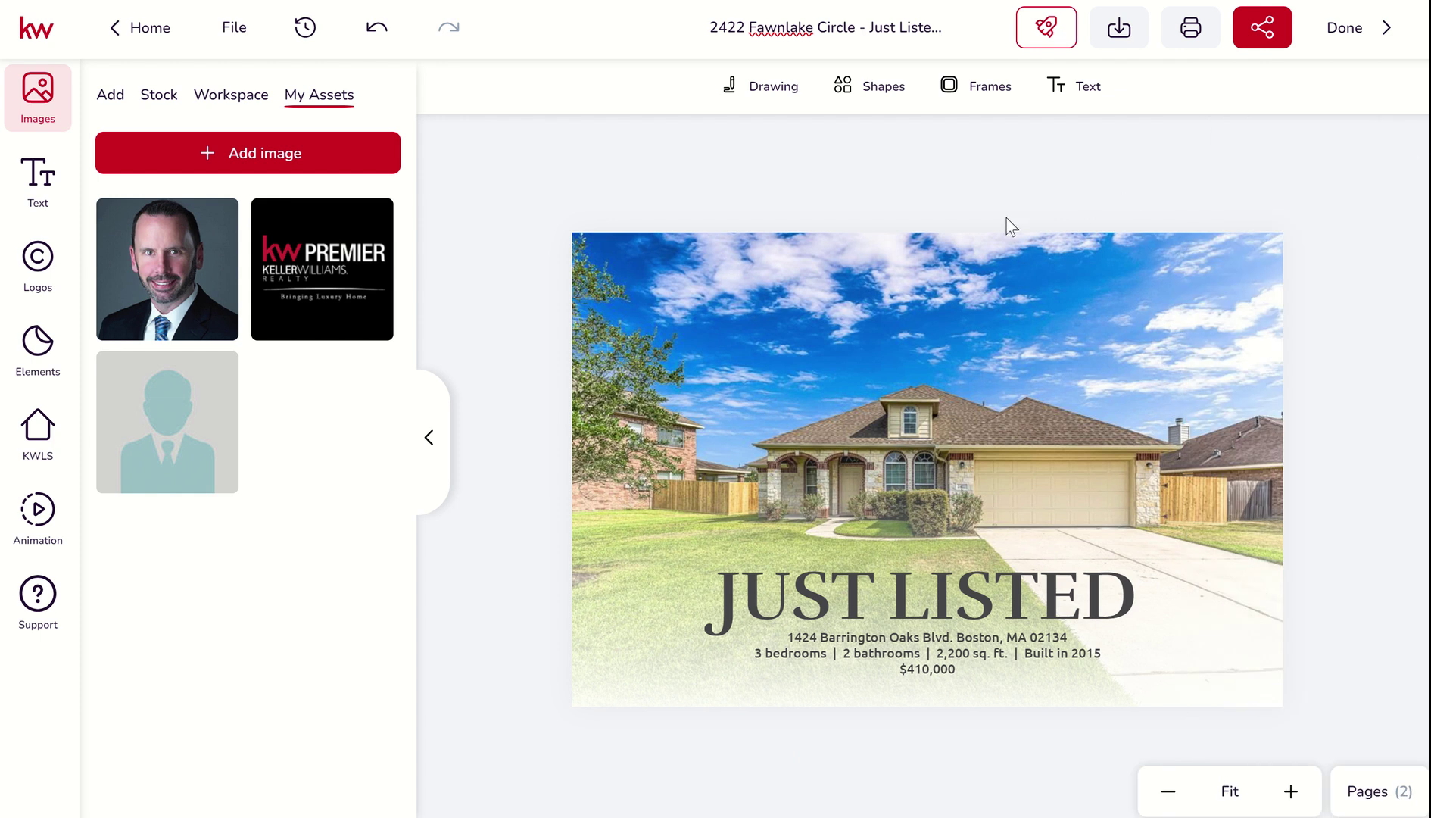